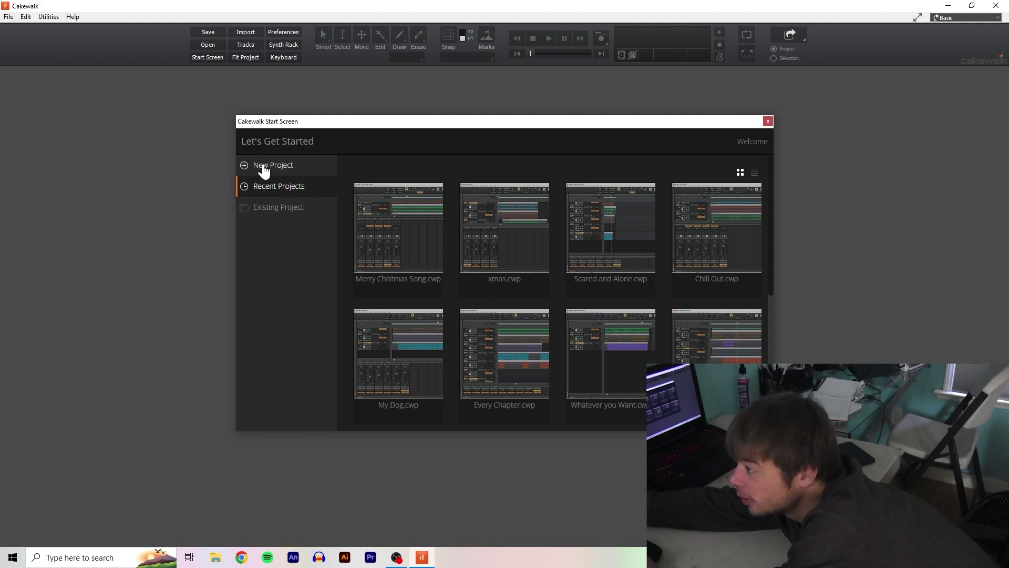
# Step: Create a new project named "What I Need" with the default settings and maximize its project window
pyautogui.click(768, 121)
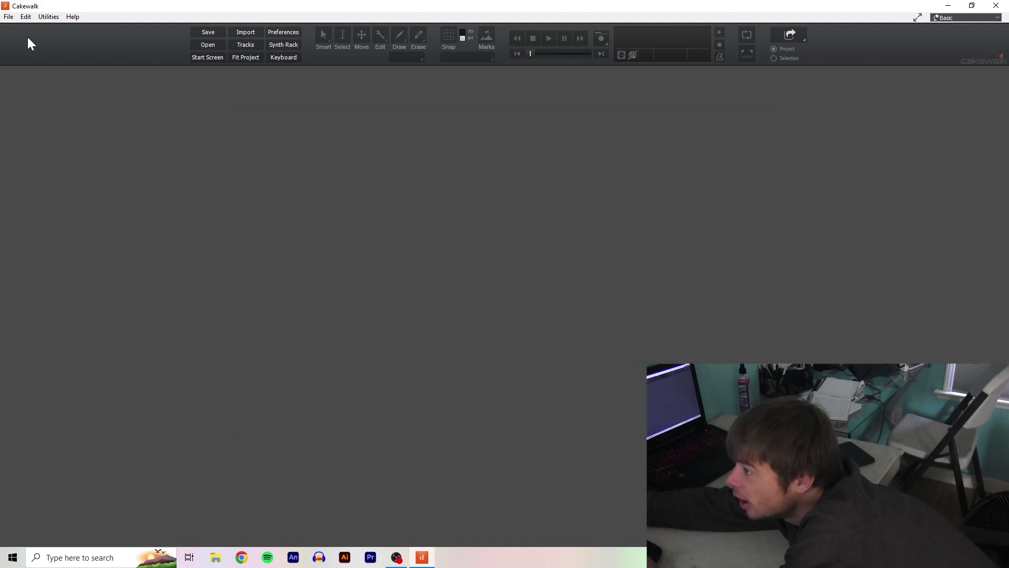
pyautogui.click(7, 17)
pyautogui.click(7, 26)
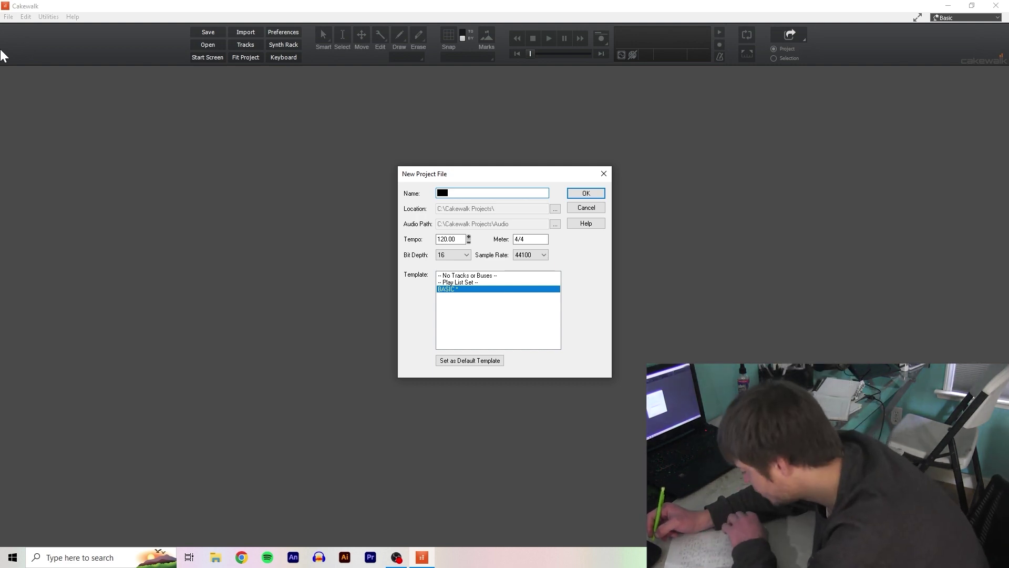
pyautogui.press('Return')
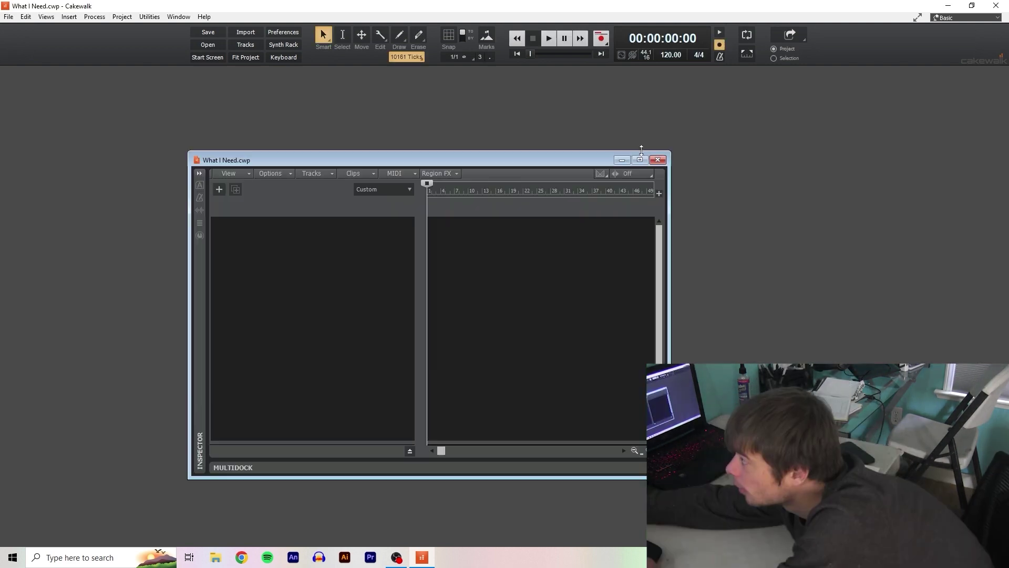
pyautogui.click(639, 160)
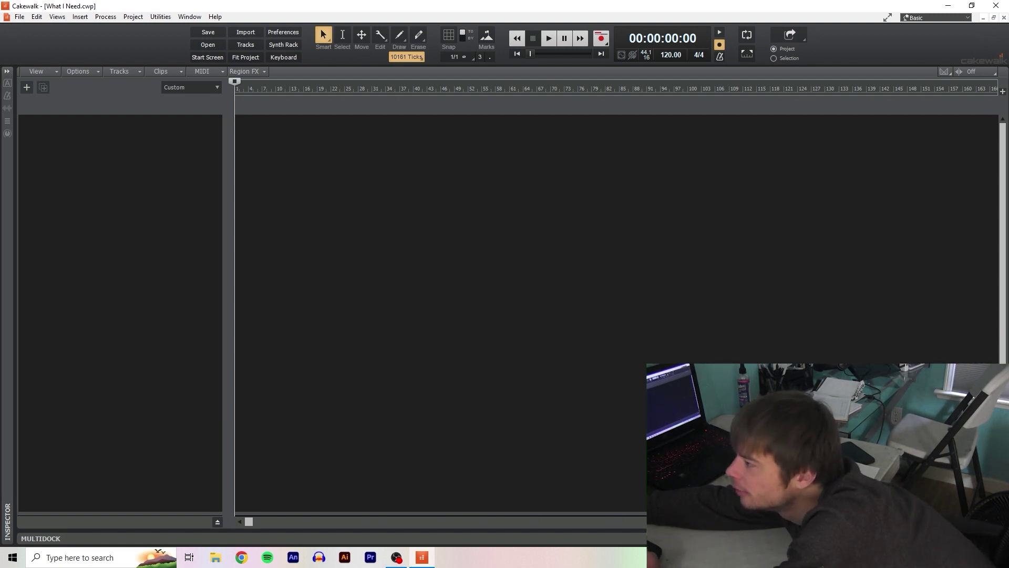
# Step: Open the Synth Rack and insert MT-PowerDrumKit with a MIDI source track and all stereo audio output tracks
pyautogui.click(269, 88)
pyautogui.click(56, 16)
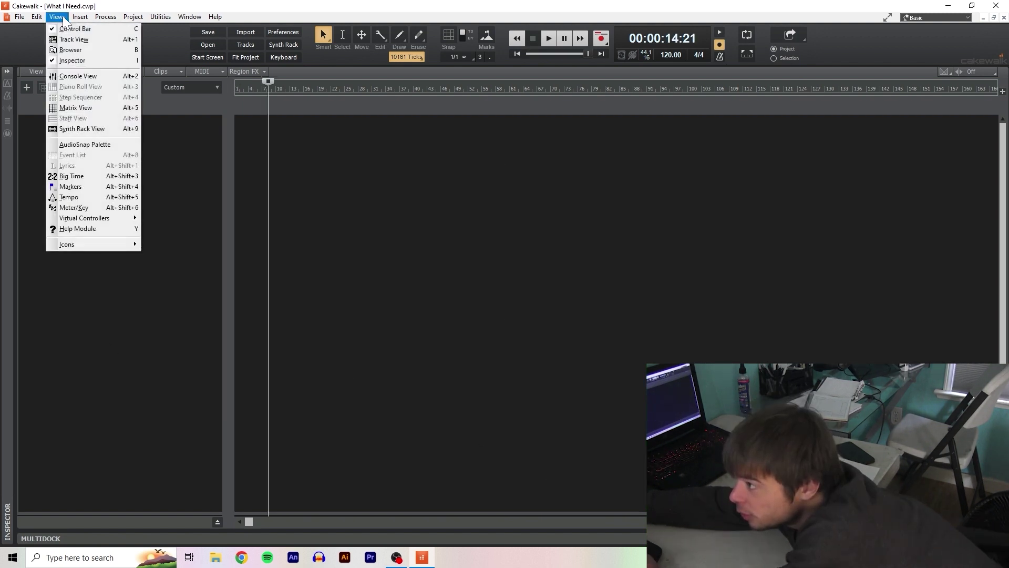
pyautogui.click(81, 128)
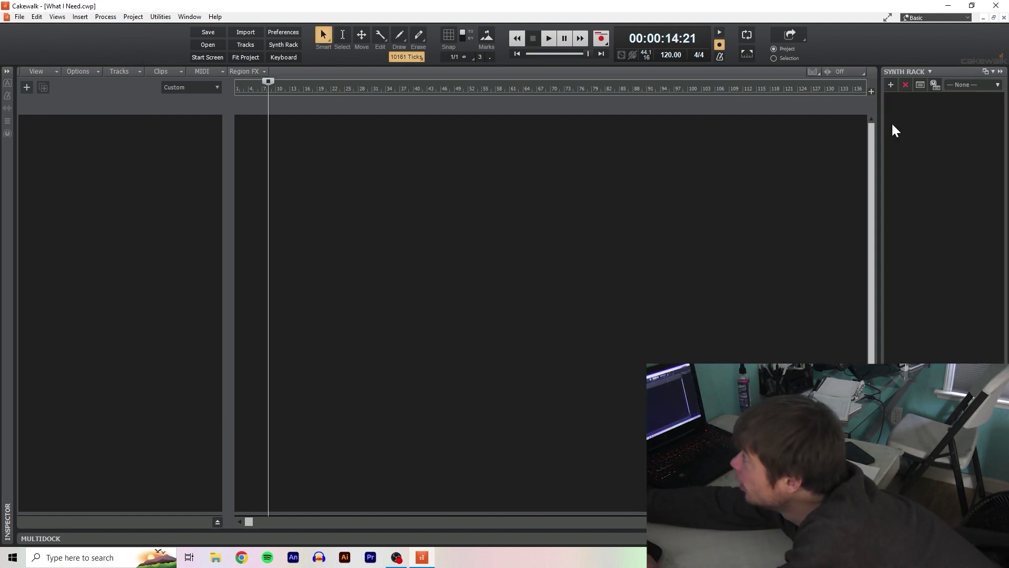
pyautogui.click(894, 84)
pyautogui.moveTo(844, 100)
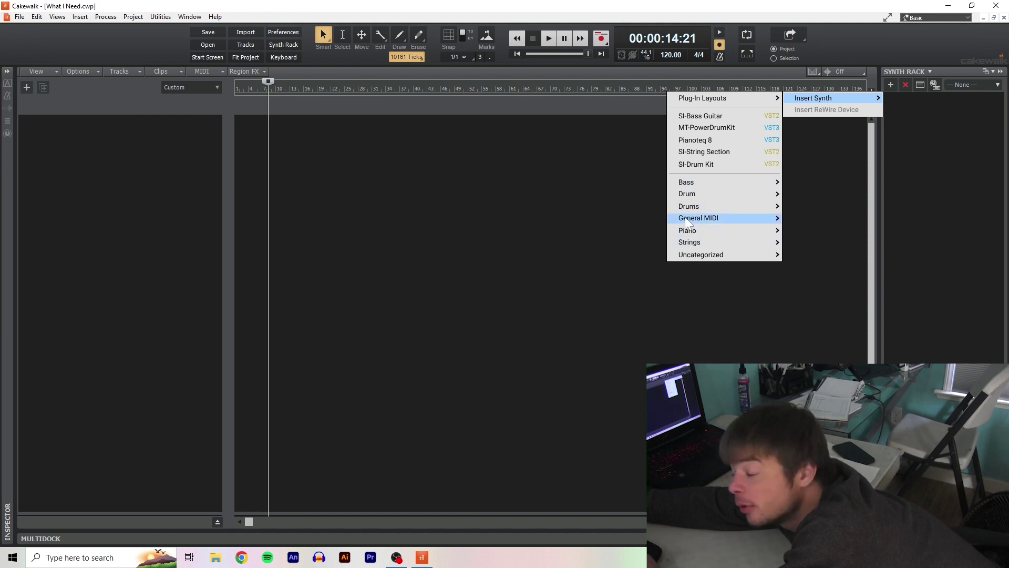
pyautogui.moveTo(687, 222)
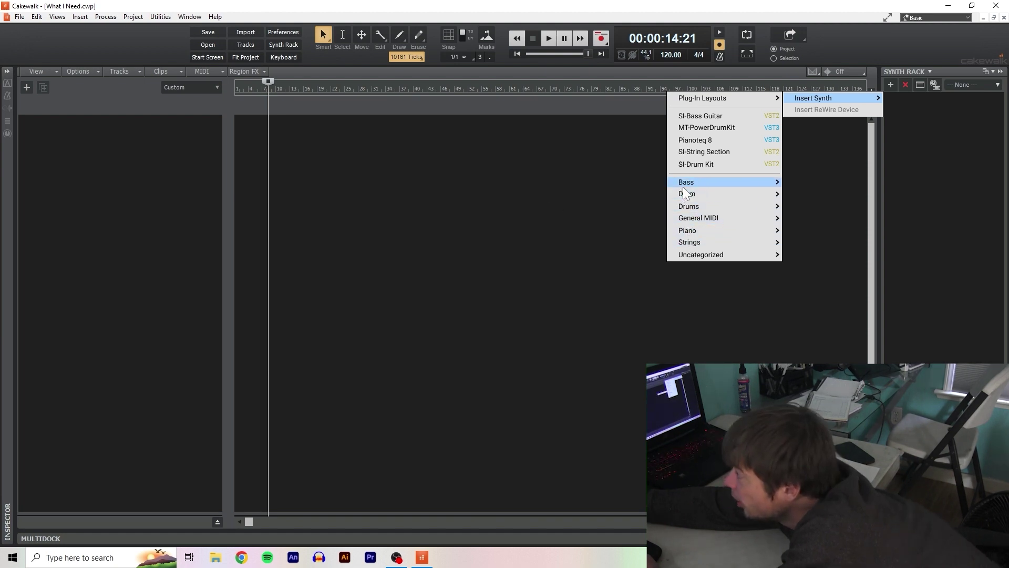
pyautogui.moveTo(690, 195)
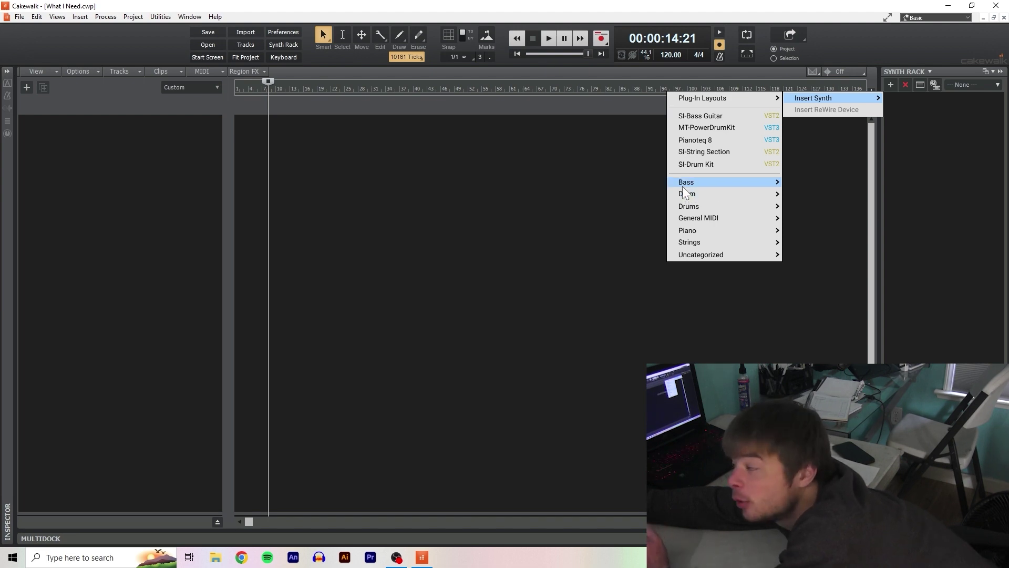
pyautogui.click(631, 183)
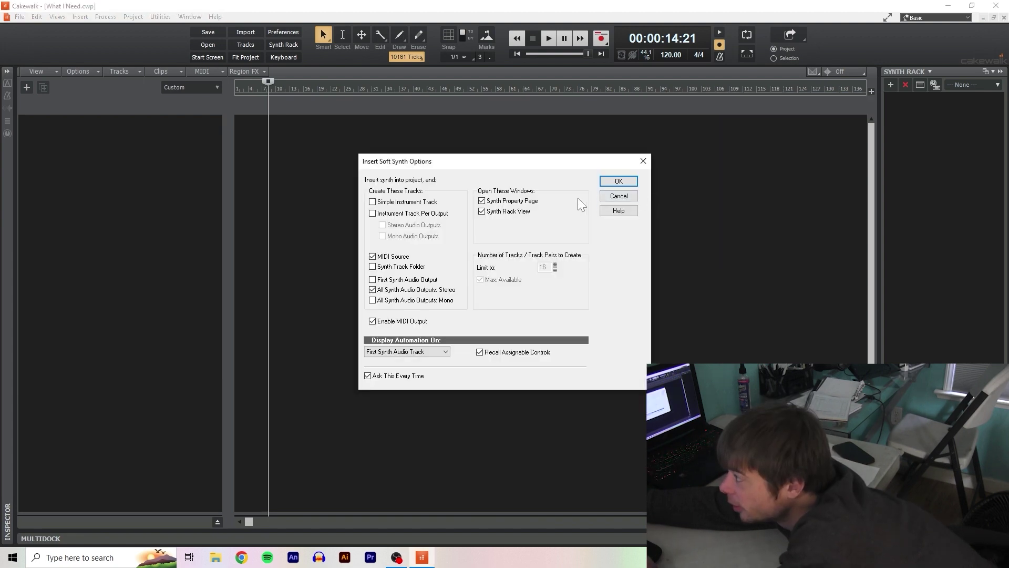
pyautogui.click(614, 182)
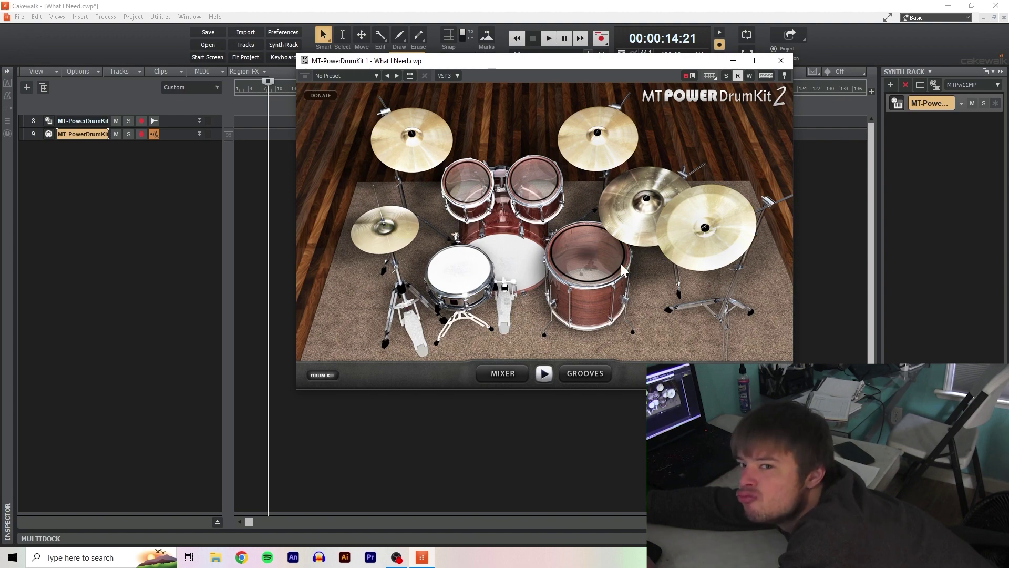
# Step: View the drum kit's mixer, open its grooves library and set the velocity to Heavy
pyautogui.click(502, 372)
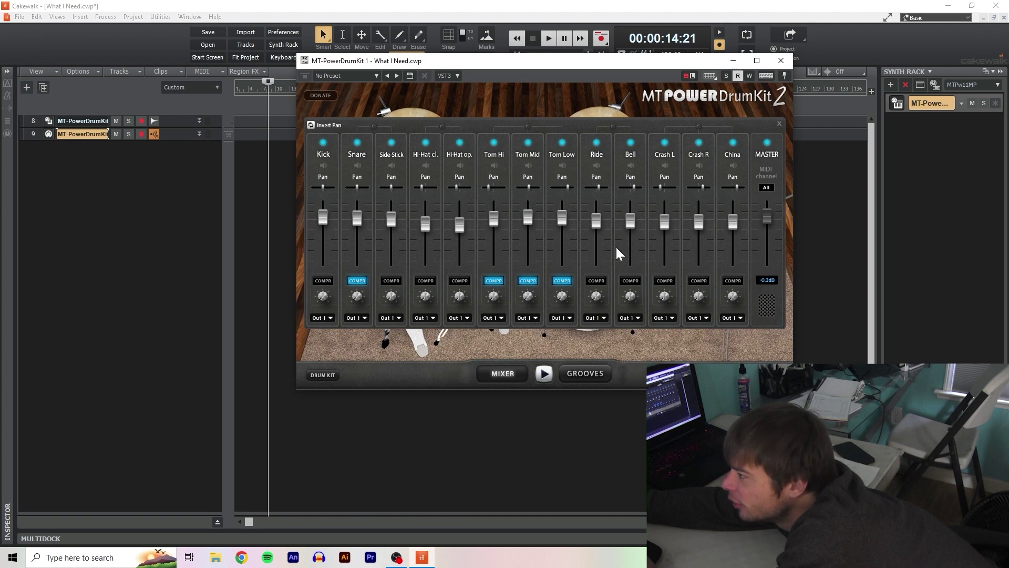
pyautogui.click(578, 373)
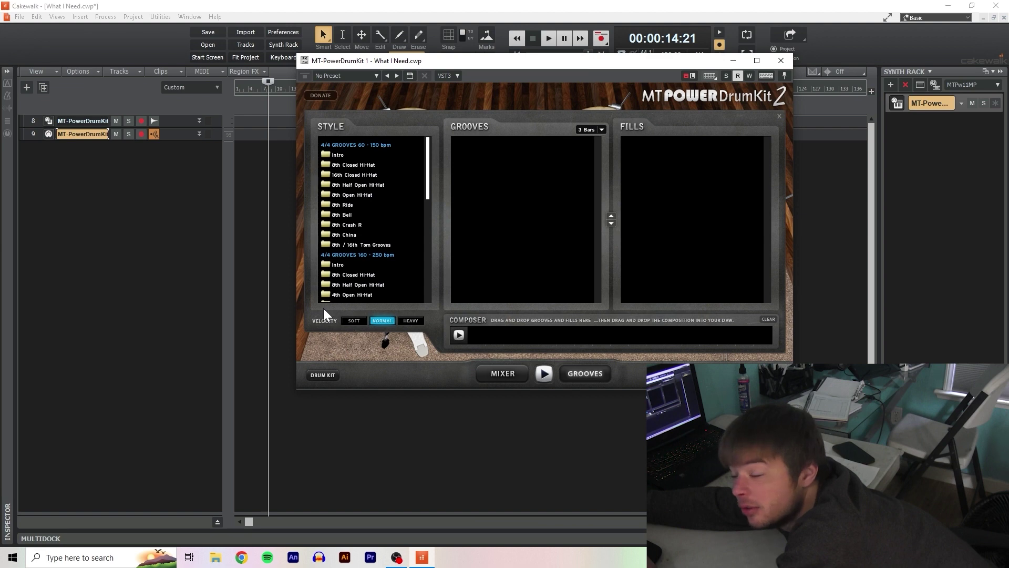
pyautogui.click(412, 320)
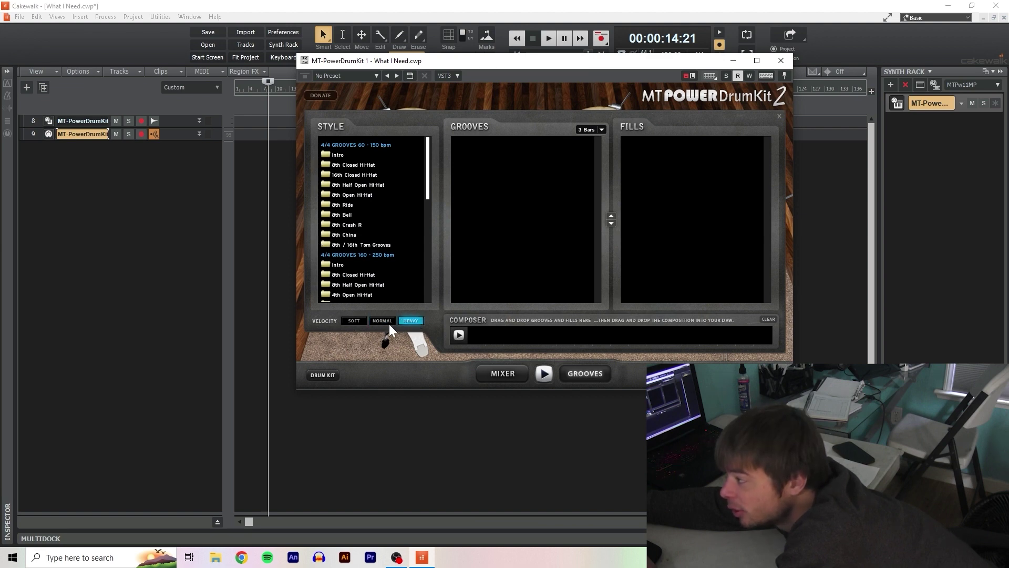
# Step: Preview the Intro 01 and Intro 04 grooves from the 4/4 60-150 bpm Intro style
pyautogui.click(342, 155)
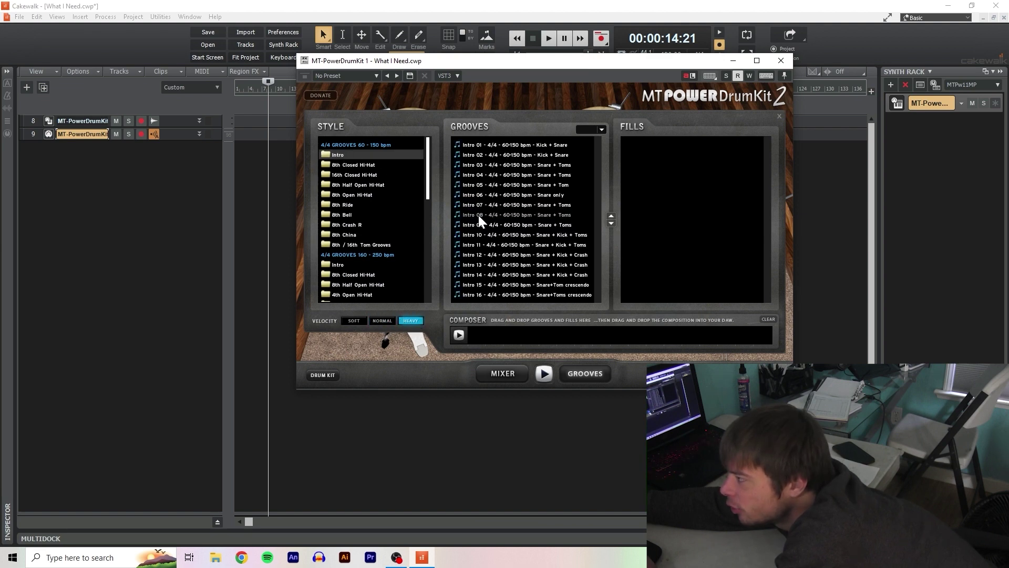
pyautogui.click(484, 148)
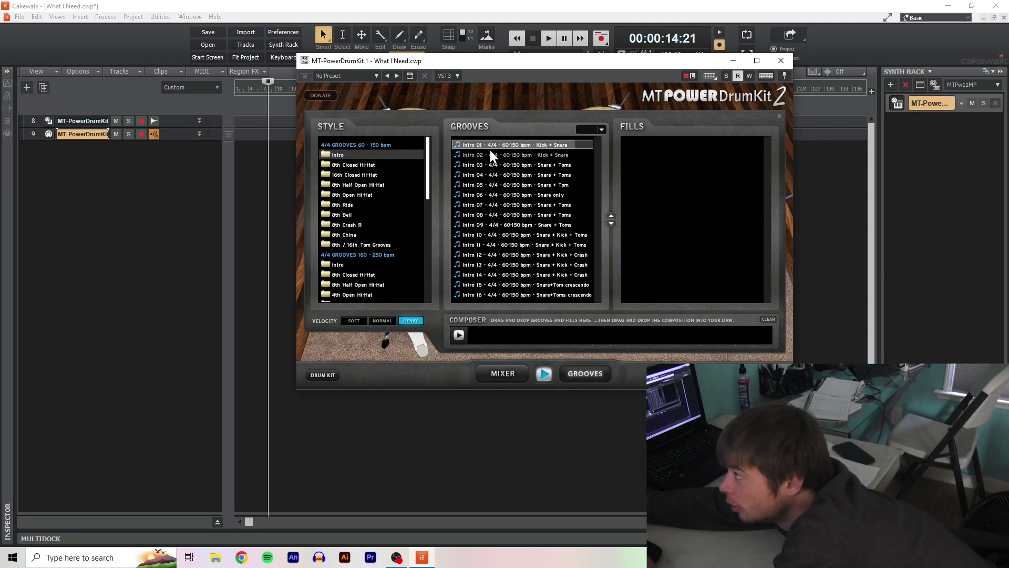
pyautogui.moveTo(502, 67); pyautogui.dragTo(444, 130)
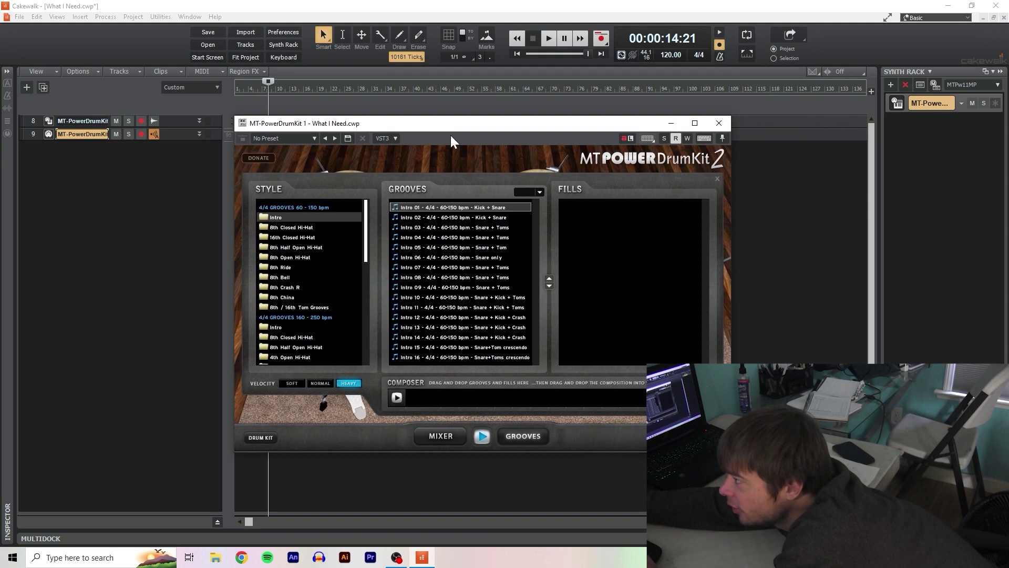
pyautogui.click(455, 237)
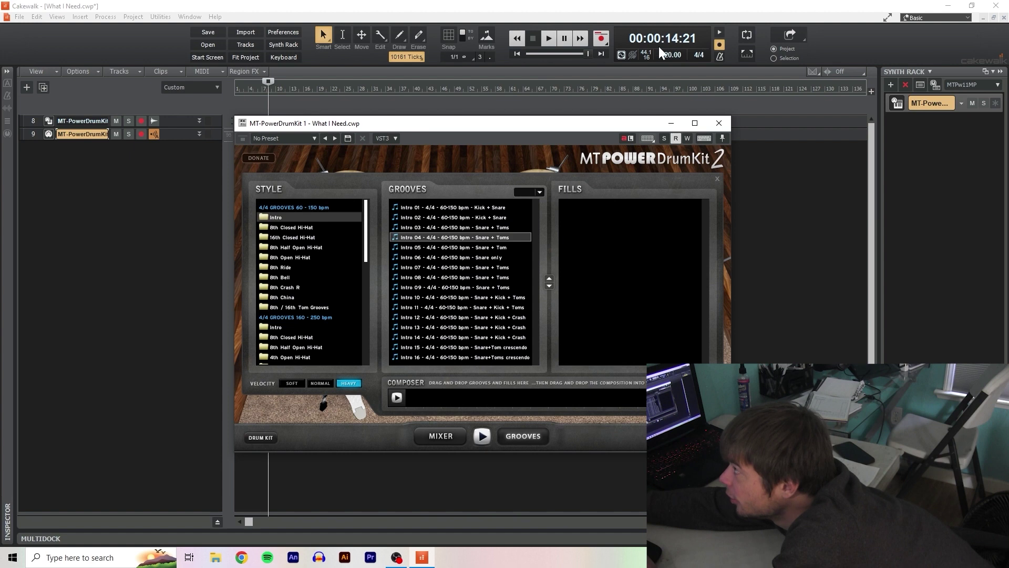
# Step: Set the project tempo to 150 bpm
pyautogui.click(670, 55)
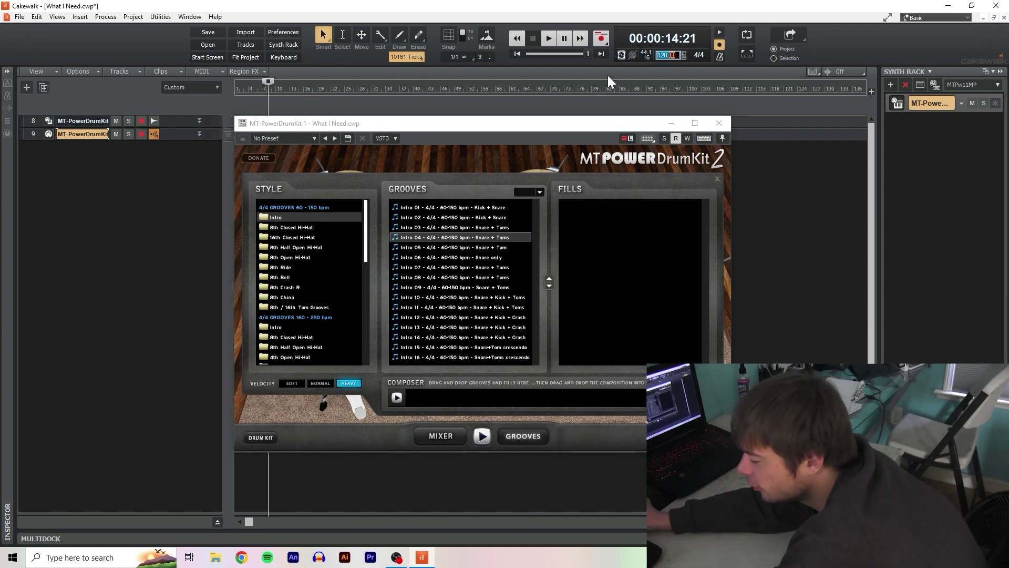
pyautogui.write('150')
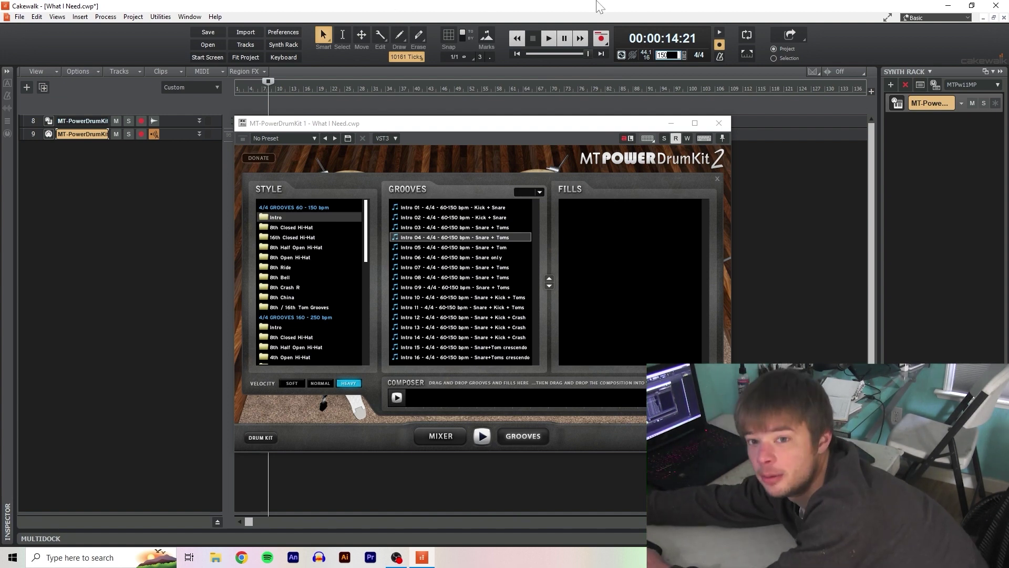
pyautogui.click(569, 438)
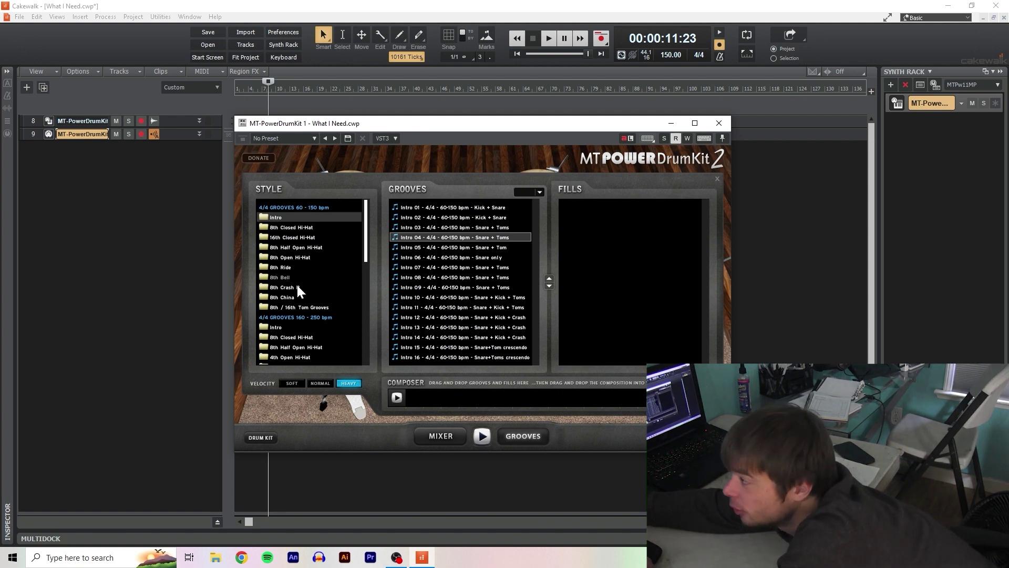
# Step: Assemble Intro 04, seven bars of 8th Ride Groove 06 at Normal velocity, and Fill 13 in the drum kit's composer
pyautogui.moveTo(439, 257); pyautogui.dragTo(422, 388)
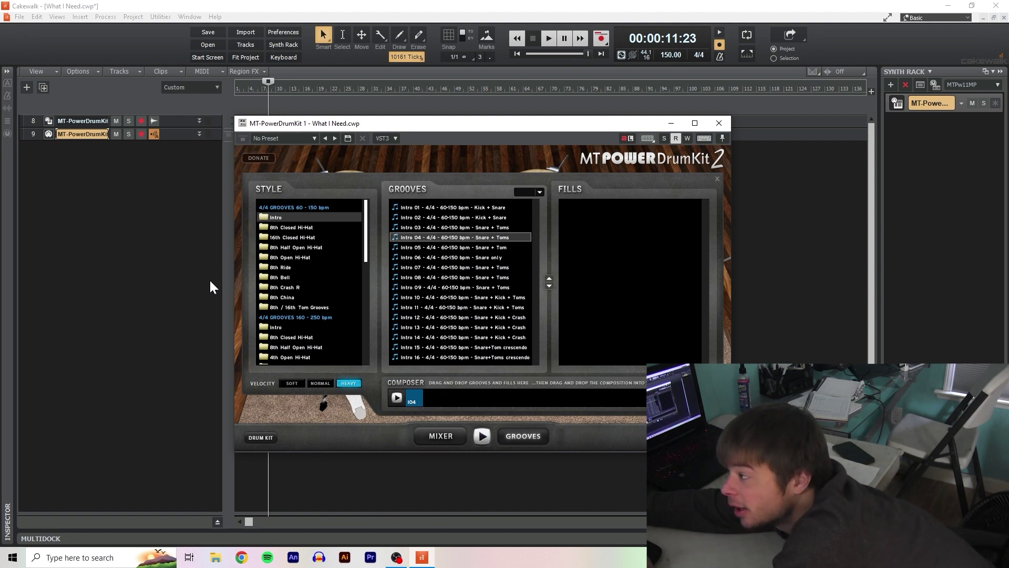
pyautogui.click(291, 267)
pyautogui.click(481, 267)
pyautogui.click(531, 192)
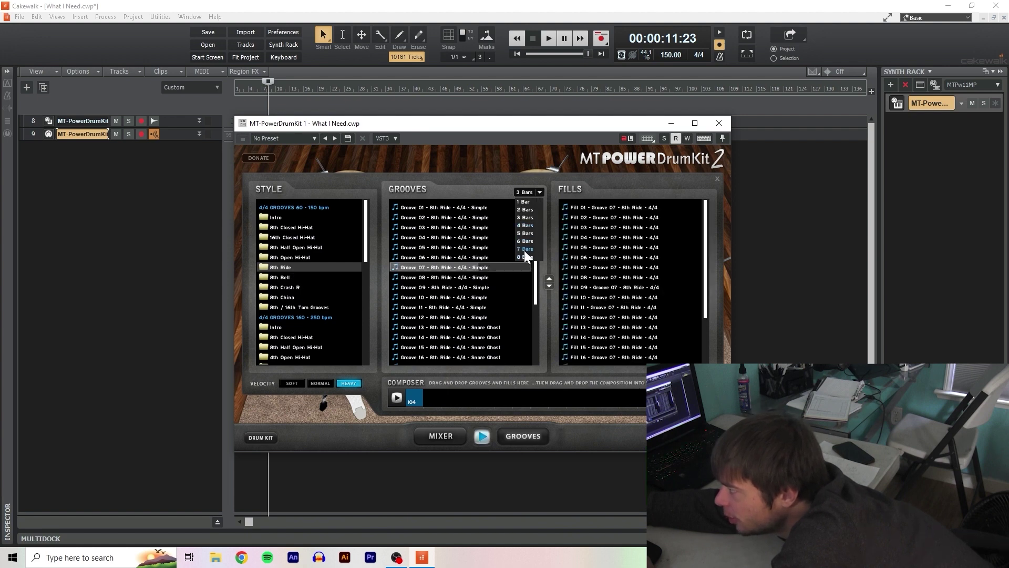
pyautogui.click(525, 249)
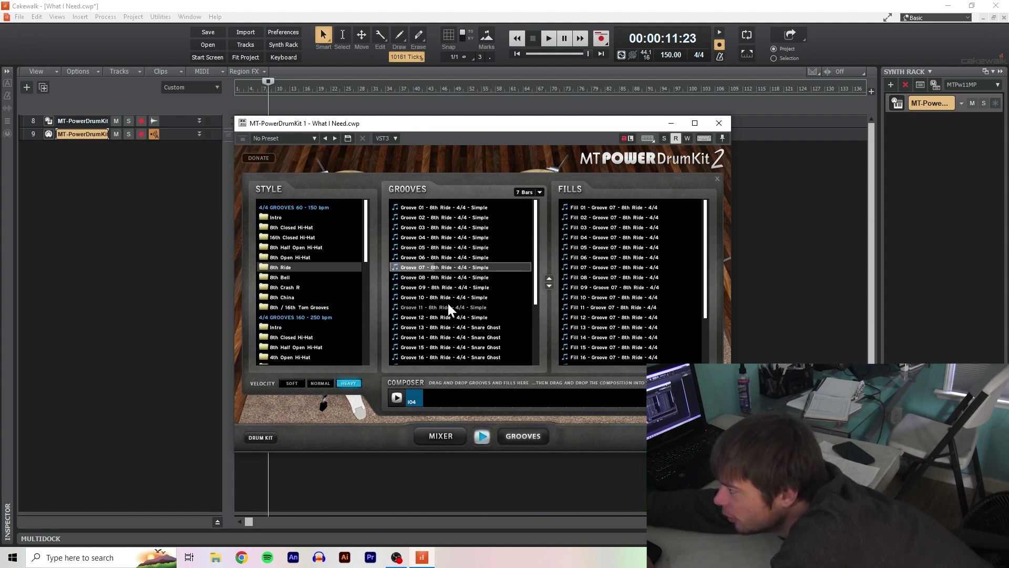
pyautogui.click(445, 257)
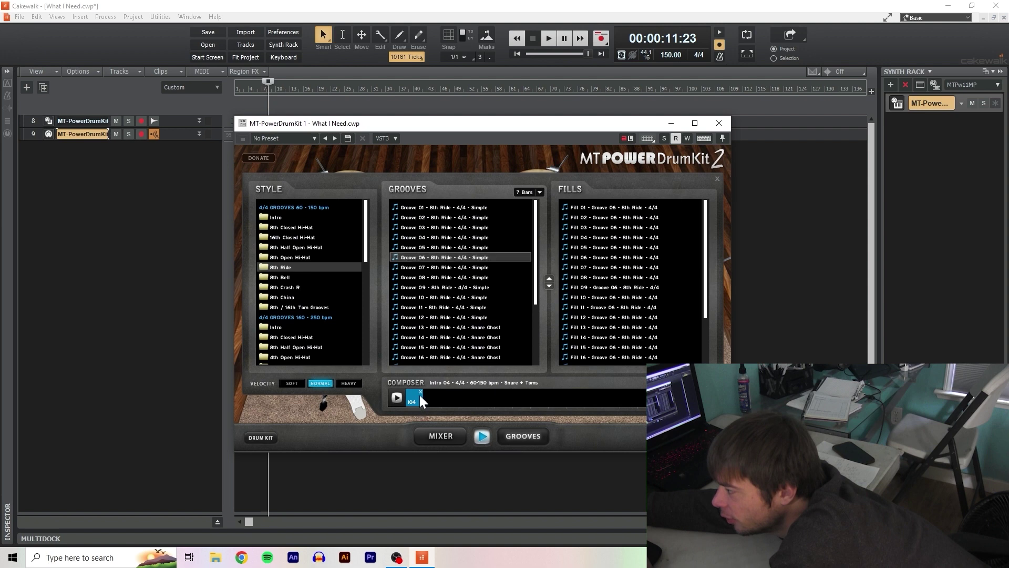
pyautogui.moveTo(419, 396); pyautogui.dragTo(422, 398)
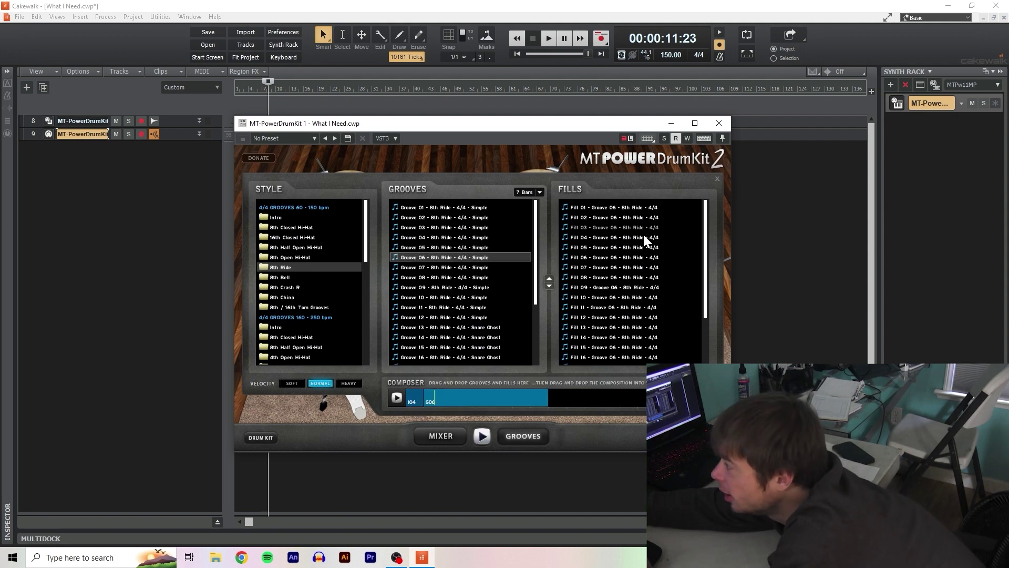
pyautogui.click(612, 327)
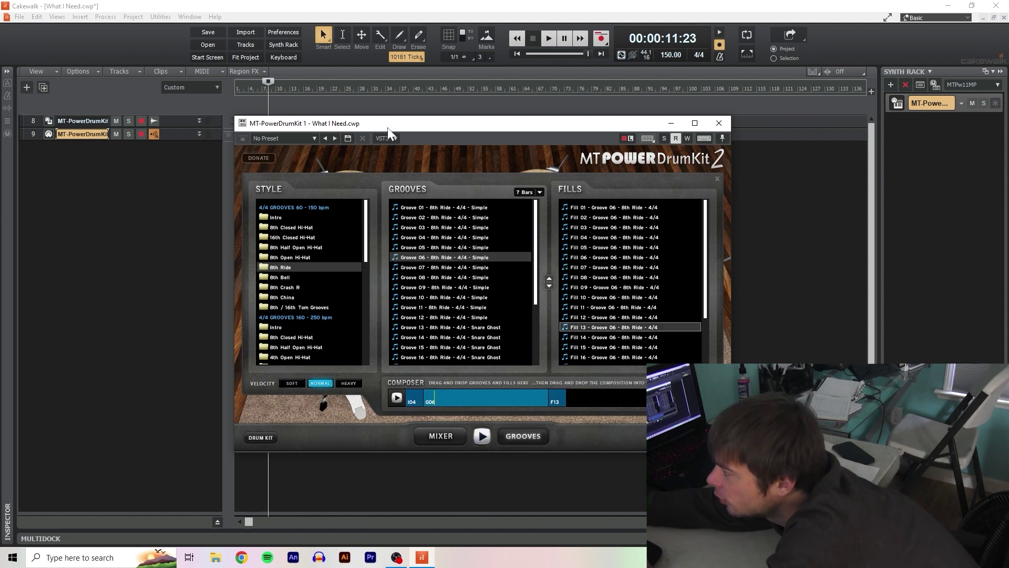
# Step: Place the composed drum part at the start of expanded MIDI track 9 and clear the composer
pyautogui.moveTo(387, 126); pyautogui.dragTo(553, 104)
pyautogui.scroll(3, 115, 196)
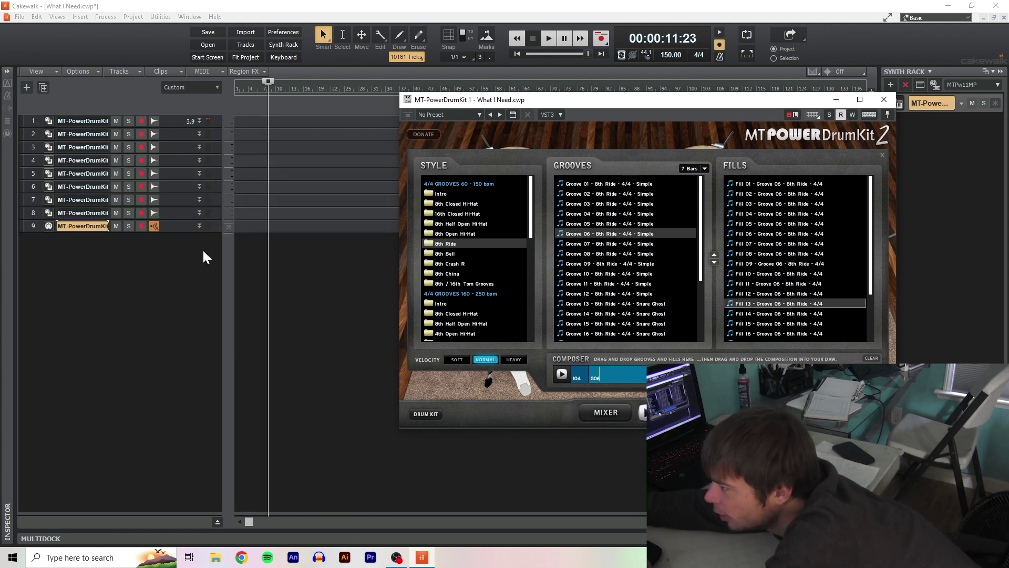
pyautogui.click(199, 226)
pyautogui.moveTo(265, 243); pyautogui.dragTo(253, 226)
pyautogui.click(871, 359)
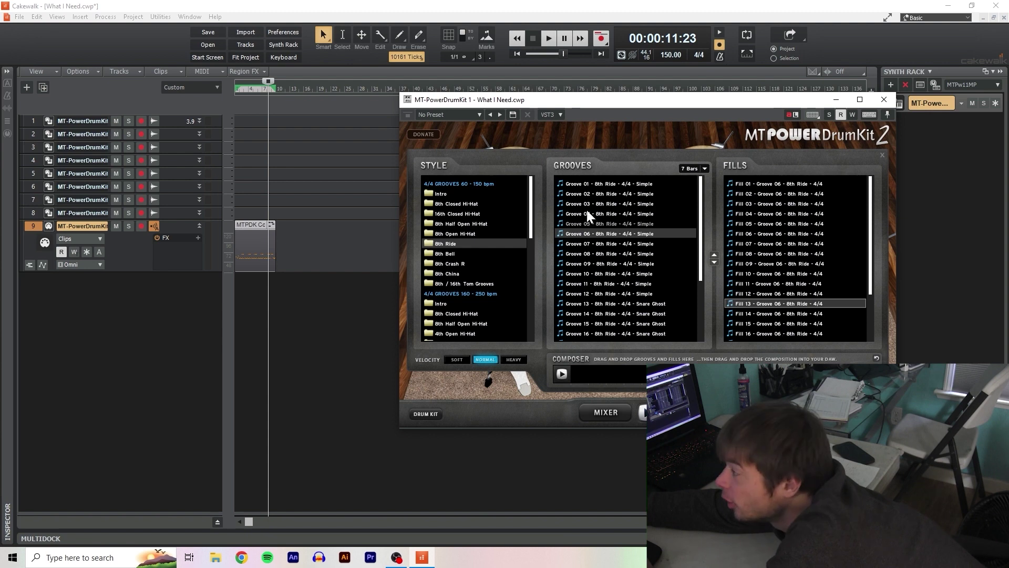
# Step: Compose 160-250 bpm 8th Closed Hi-Hat Groove 07, Fill 11, Groove 09 and Fill 08, and place it after track 9's first clip
pyautogui.moveTo(601, 103); pyautogui.dragTo(493, 88)
pyautogui.scroll(-3, 343, 247)
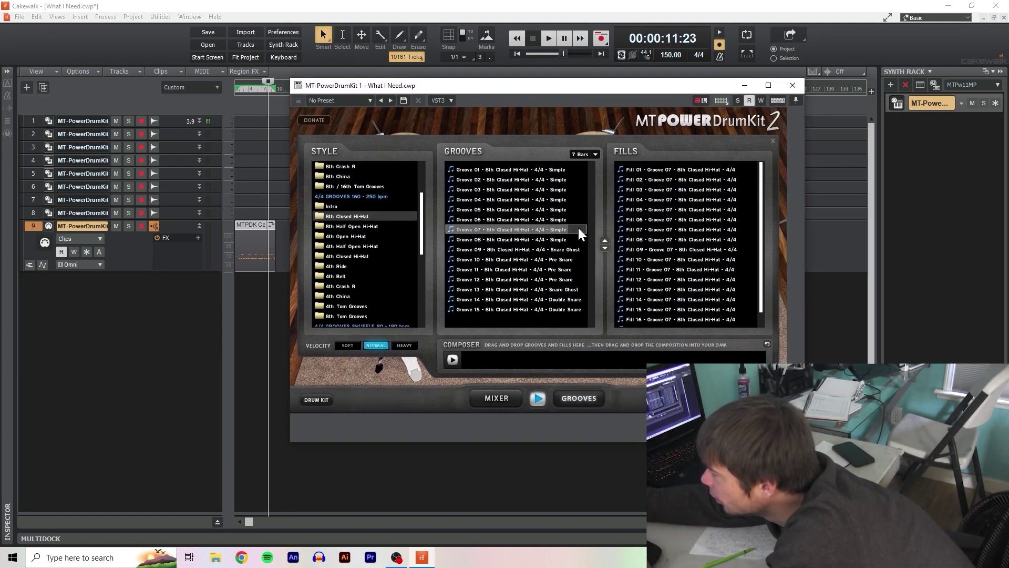
pyautogui.moveTo(579, 229); pyautogui.dragTo(556, 322)
pyautogui.moveTo(532, 360); pyautogui.dragTo(532, 360)
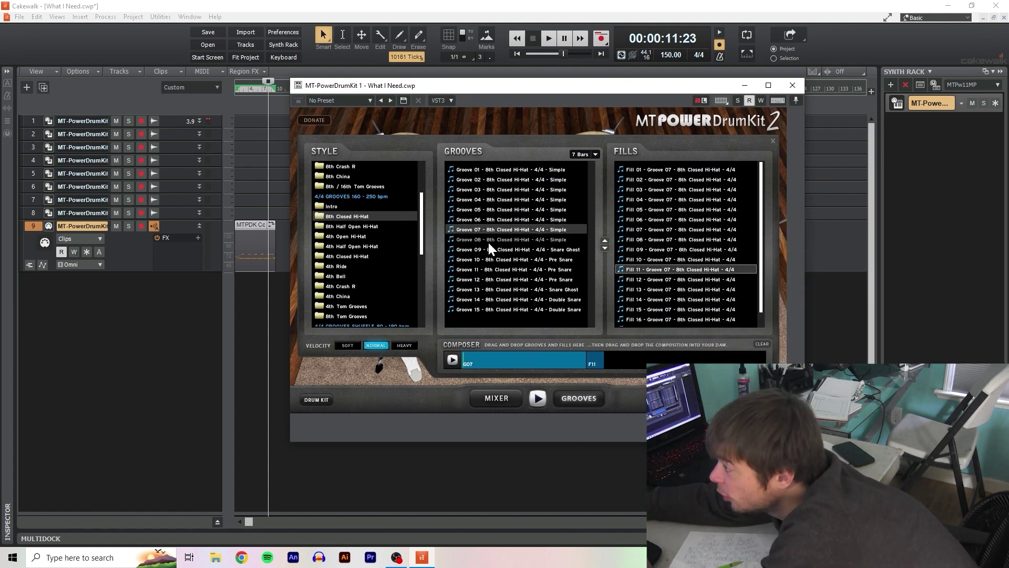
pyautogui.click(488, 242)
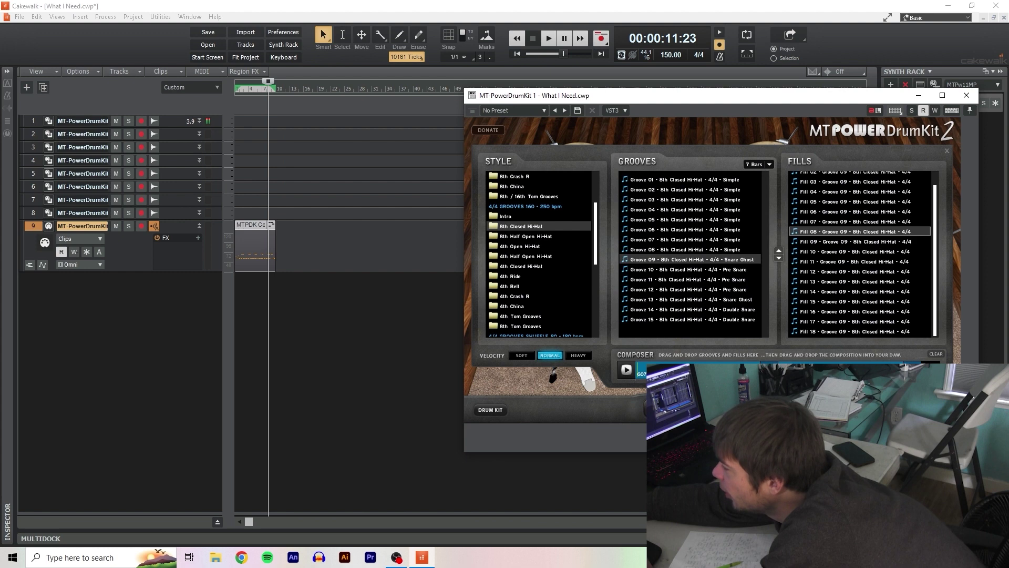
pyautogui.moveTo(289, 240); pyautogui.dragTo(306, 222)
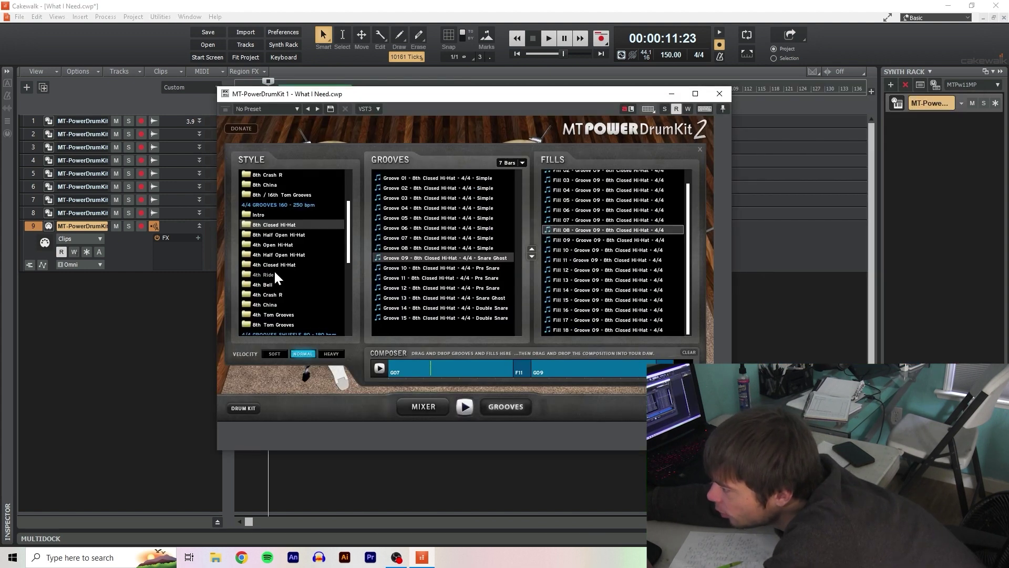
# Step: Compose 160-250 bpm 4th Ride Groove 15, Fill 10, Groove 05 and Fill 09, and place it after track 9's second clip
pyautogui.click(275, 273)
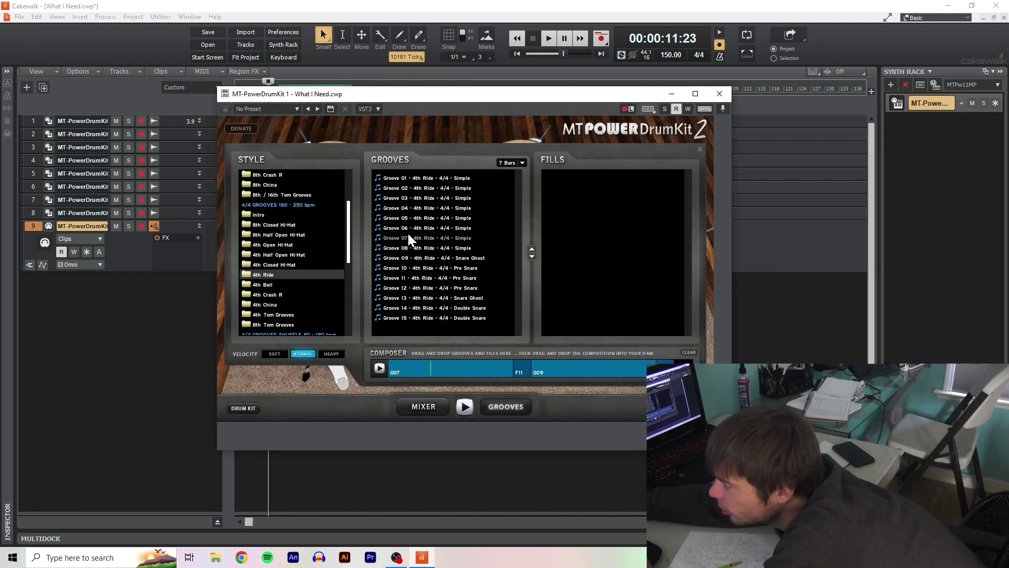
pyautogui.click(424, 319)
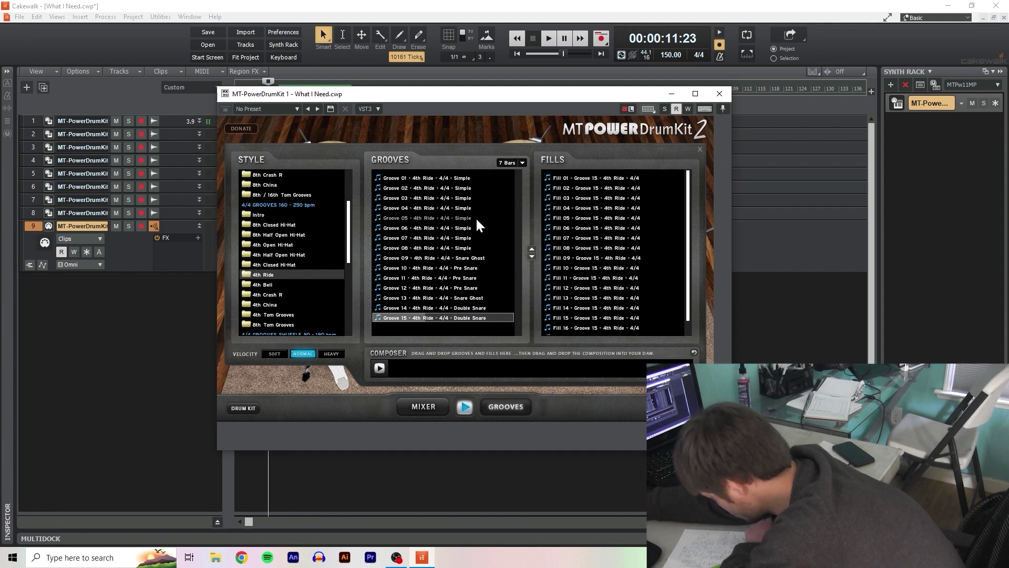
pyautogui.moveTo(474, 215); pyautogui.dragTo(560, 371)
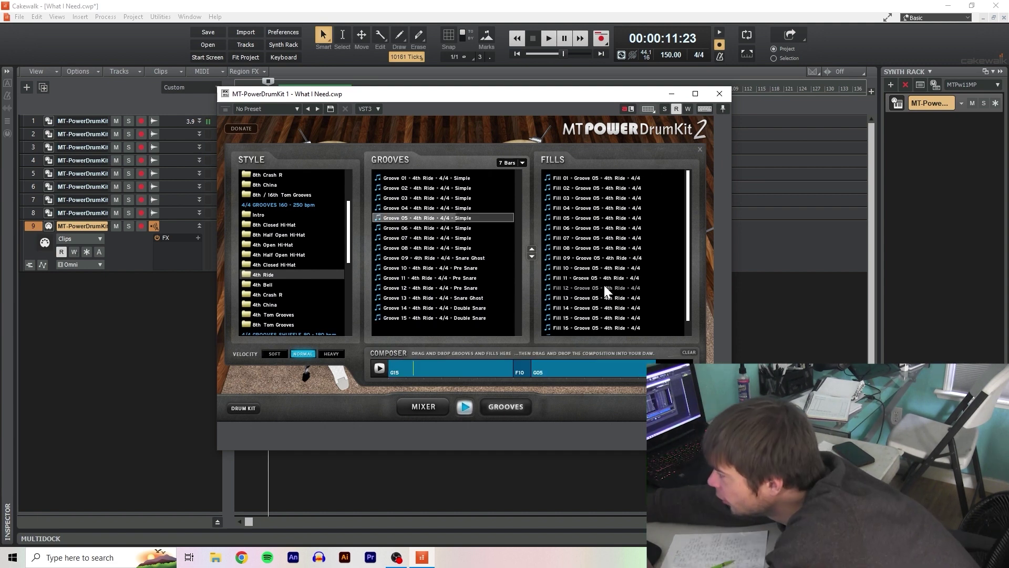
pyautogui.moveTo(584, 240); pyautogui.dragTo(637, 372)
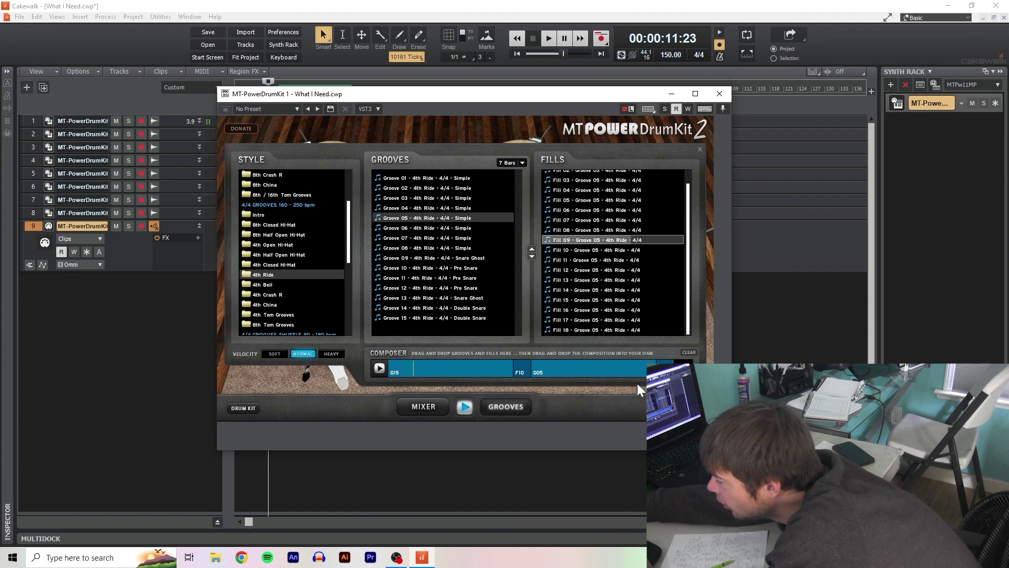
pyautogui.moveTo(339, 99); pyautogui.dragTo(650, 101)
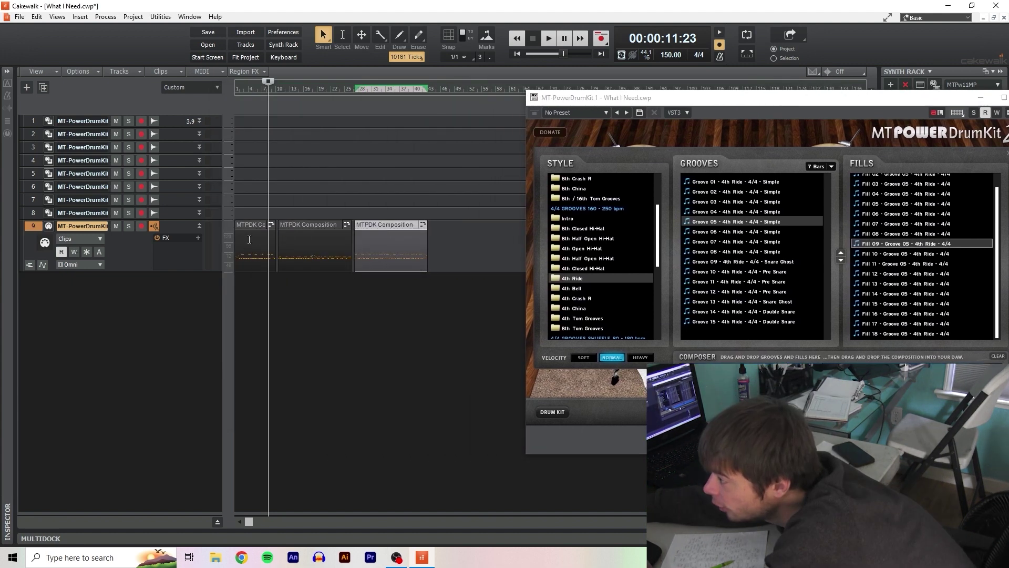
pyautogui.click(981, 97)
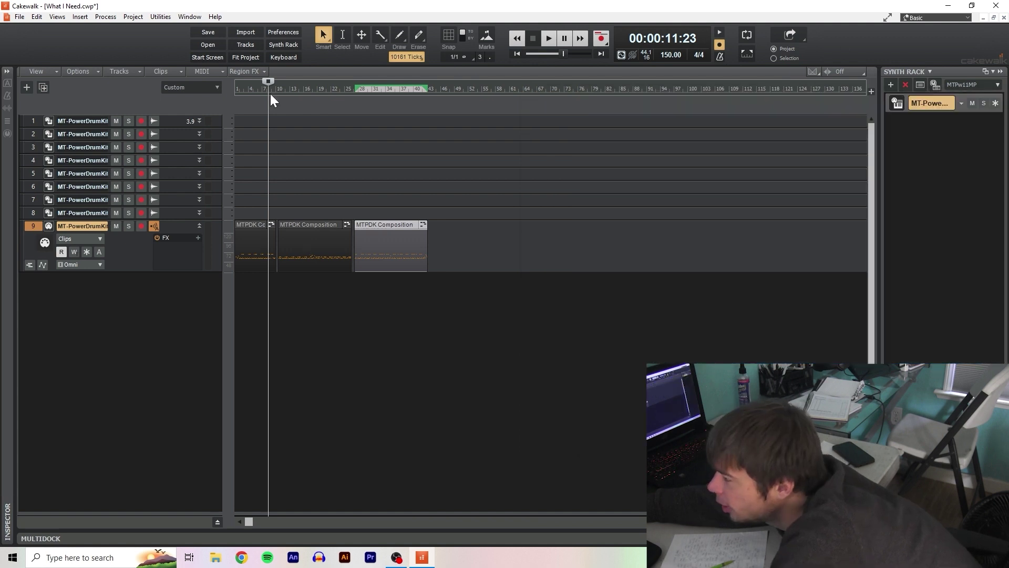
# Step: Extend track 9 to nine clips by pasting the second clip fourth, the third fifth and sixth, and the second seventh to ninth
pyautogui.click(361, 35)
pyautogui.click(321, 224)
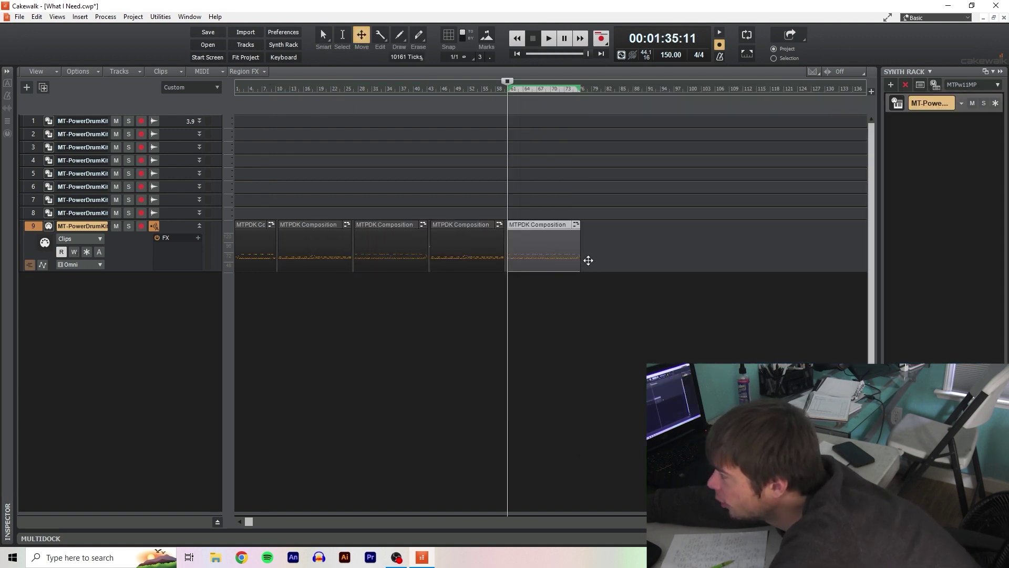
pyautogui.hotkey('ctrl', 'v')
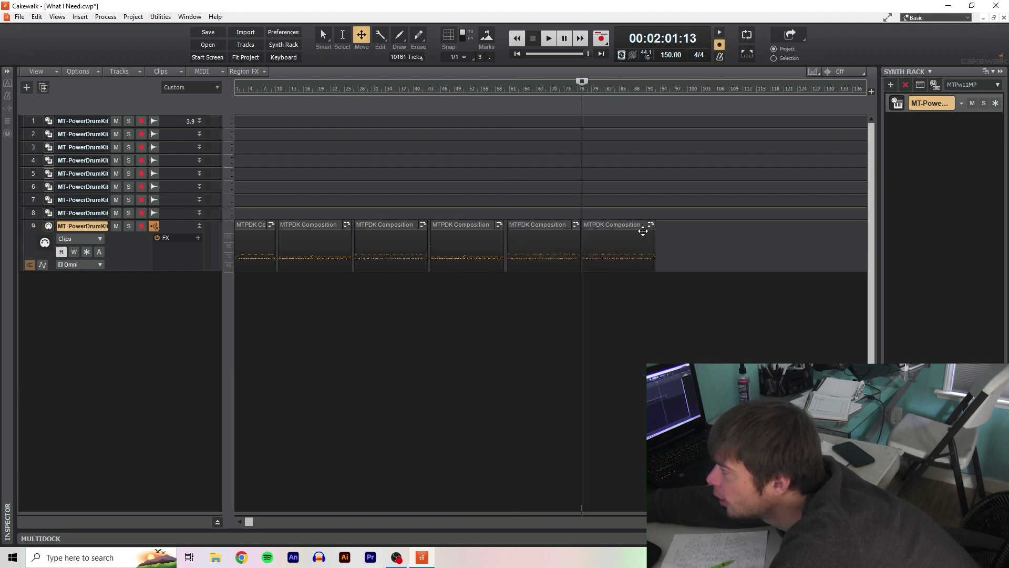
pyautogui.click(656, 258)
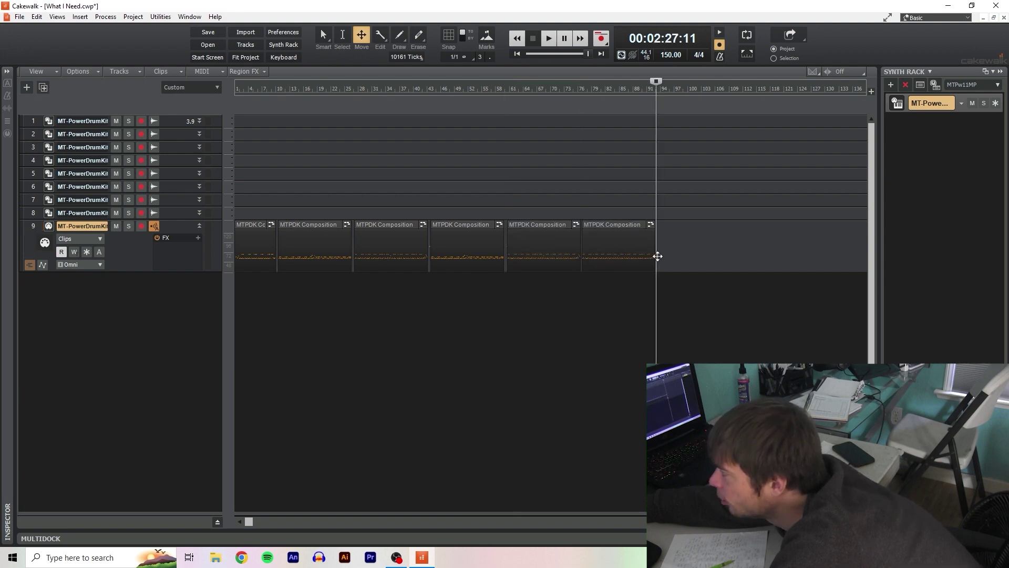
pyautogui.click(657, 256)
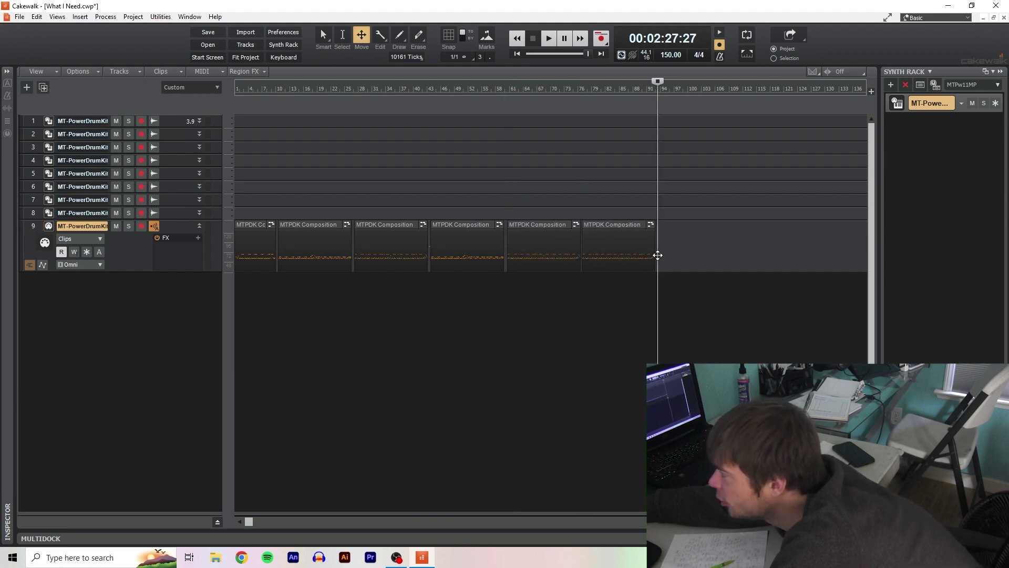
pyautogui.hotkey('ctrl', 'v')
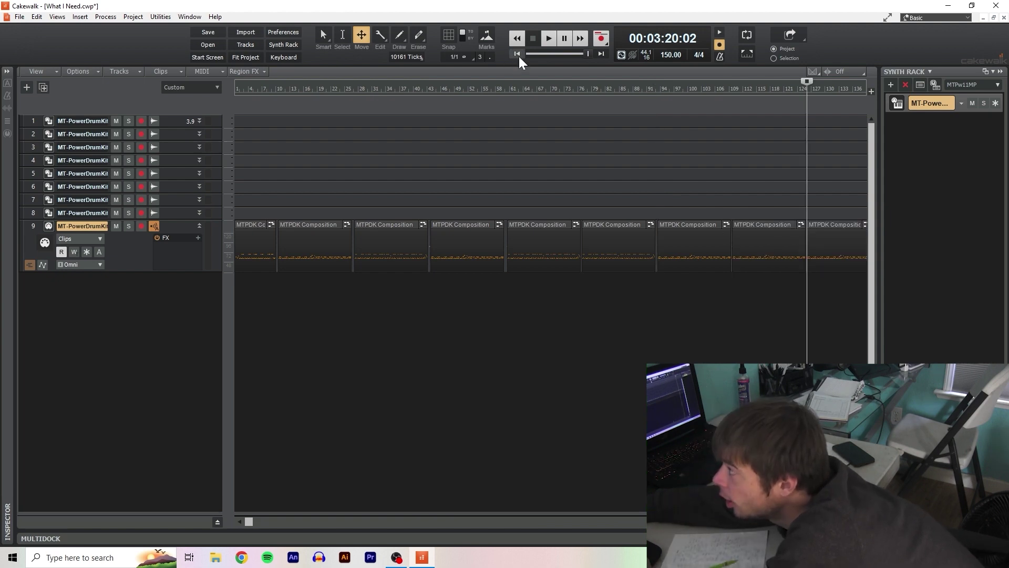
# Step: Move the drum clips on track 9 earlier to close the gaps between them, starting at bar 10
pyautogui.click(518, 54)
pyautogui.hotkey('ctrl', 'Right')
pyautogui.scroll(6, 639, 242)
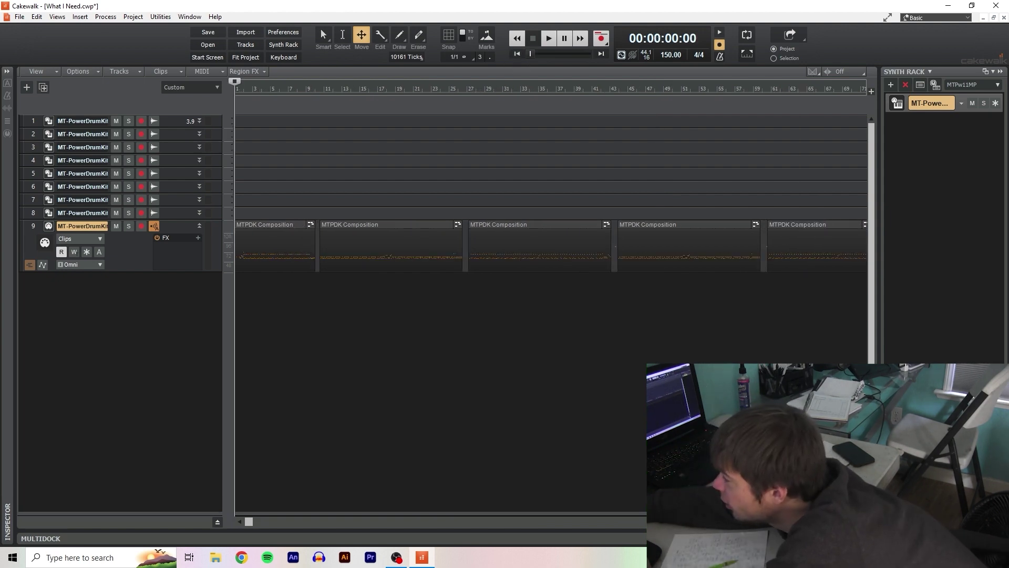
pyautogui.click(518, 91)
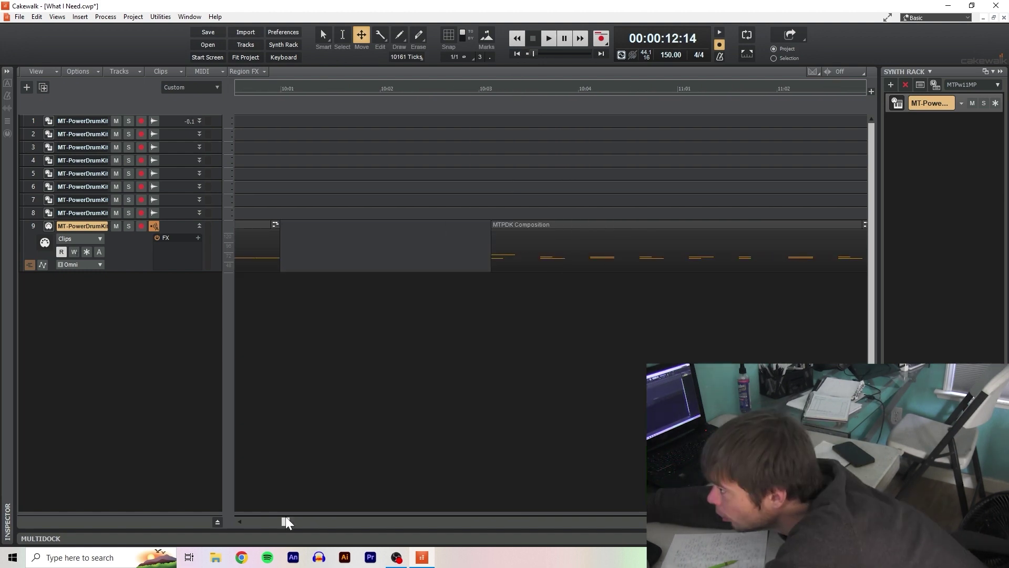
pyautogui.moveTo(287, 522); pyautogui.dragTo(282, 523)
pyautogui.moveTo(771, 225); pyautogui.dragTo(570, 231)
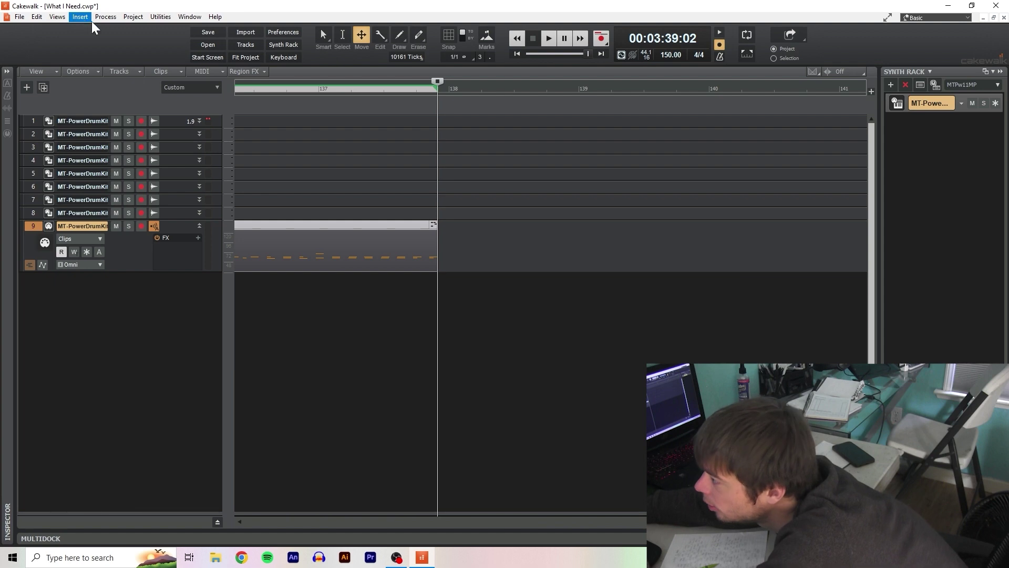
# Step: Draw closing drum notes after the final fill, around bar 138, in the Piano Roll
pyautogui.click(57, 17)
pyautogui.click(76, 87)
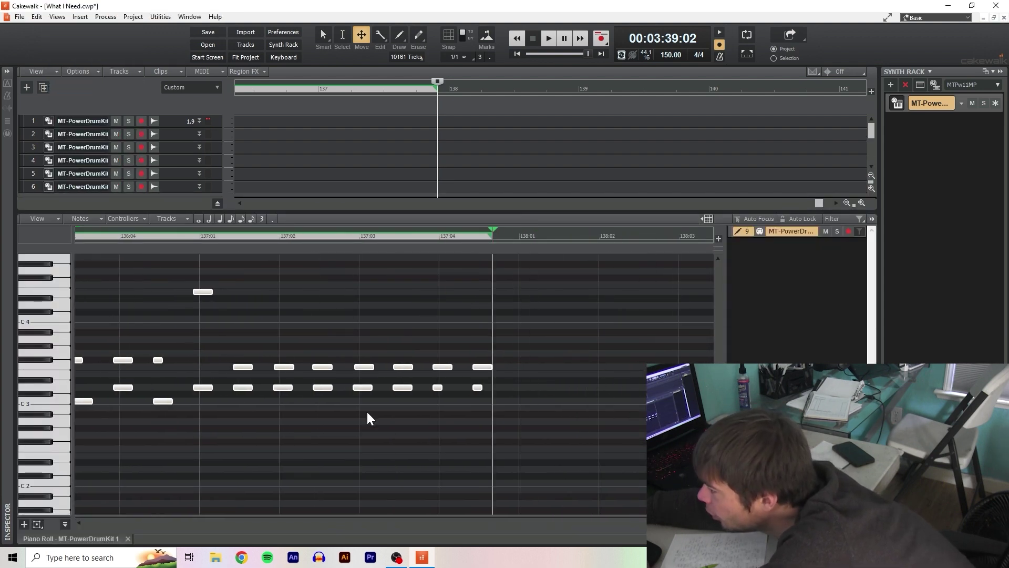
pyautogui.click(408, 42)
pyautogui.click(509, 394)
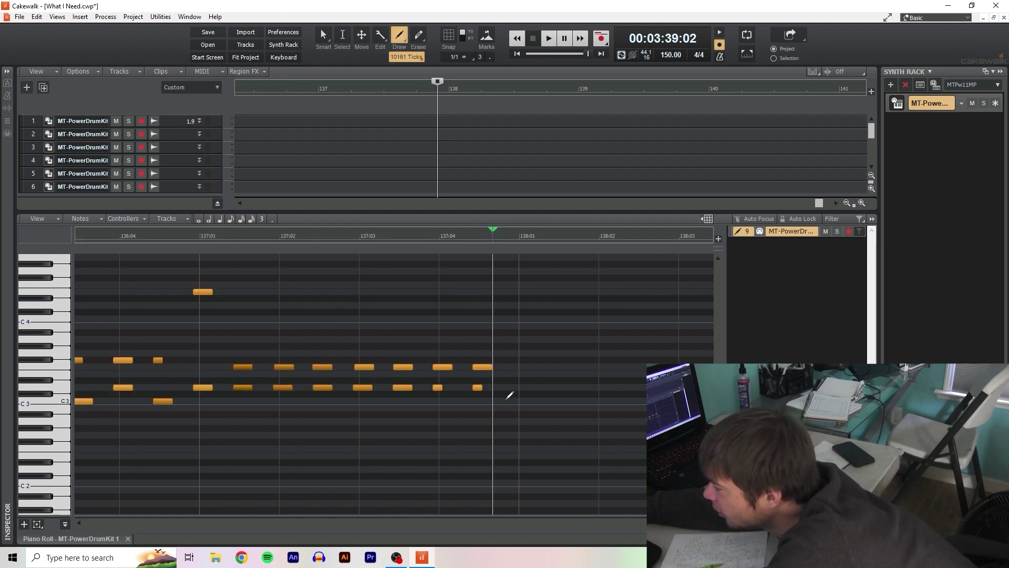
pyautogui.click(513, 339)
pyautogui.press('F8')
pyautogui.moveTo(515, 339)
pyautogui.mouseDown()
pyautogui.moveTo(534, 310)
pyautogui.moveTo(525, 311)
pyautogui.mouseUp()
pyautogui.click(114, 236)
pyautogui.moveTo(542, 210); pyautogui.dragTo(506, 447)
pyautogui.hotkey('shift', 'f')
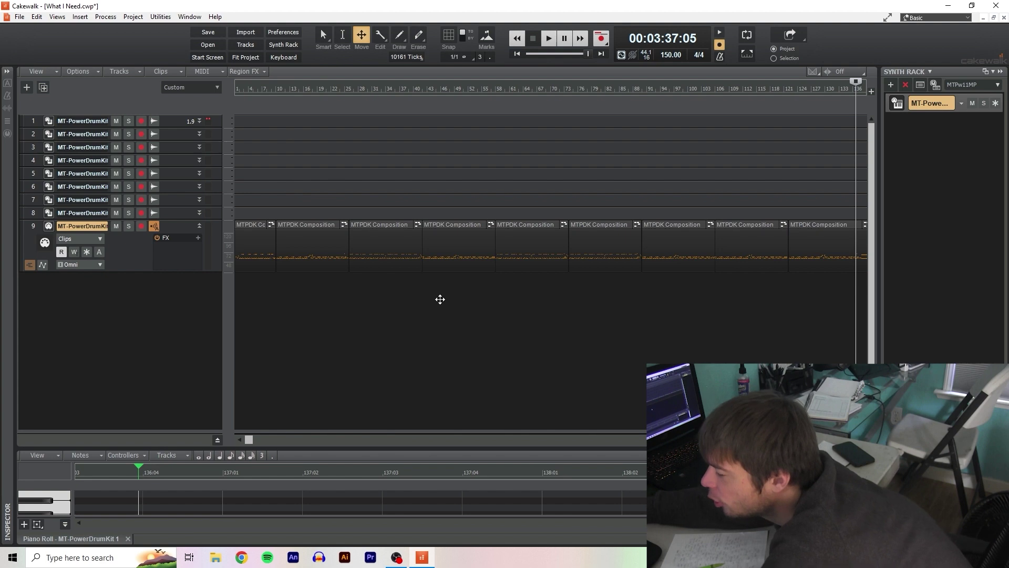
# Step: Export the whole drum track as a Wave file named drums, choosing its destination folder
pyautogui.hotkey('ctrl', 'a')
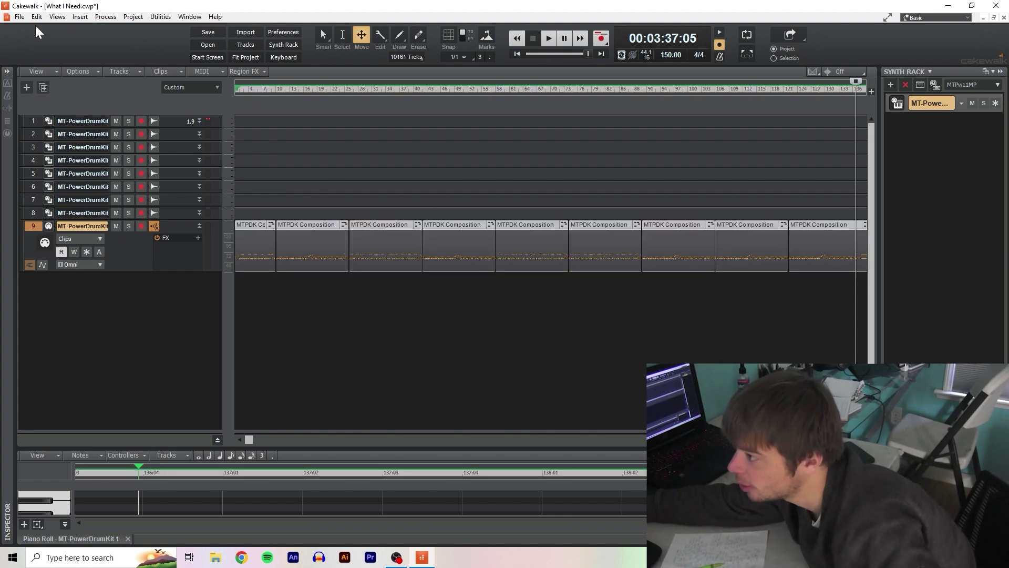
pyautogui.click(20, 16)
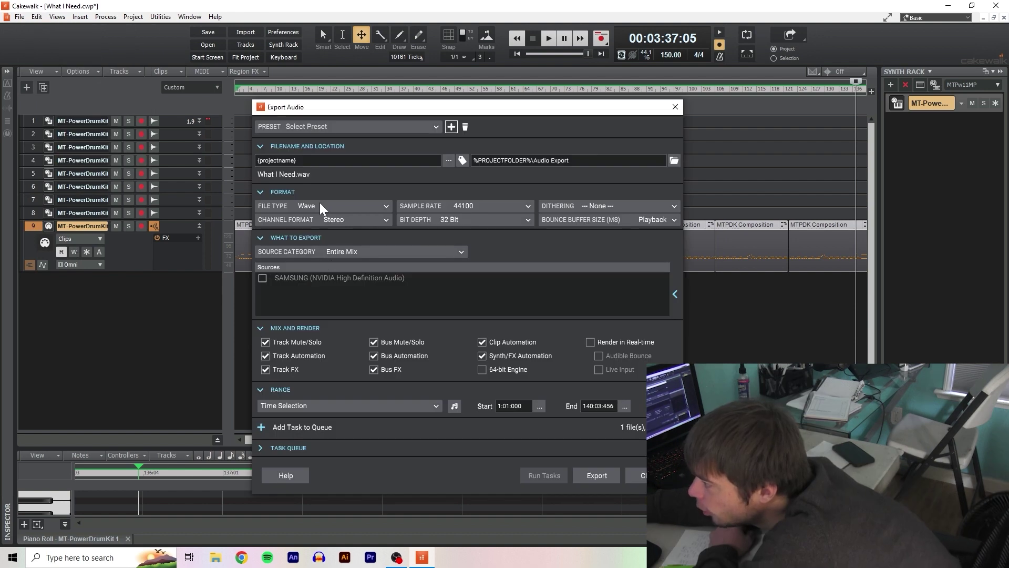
pyautogui.moveTo(307, 160); pyautogui.dragTo(133, 112)
pyautogui.write('dr')
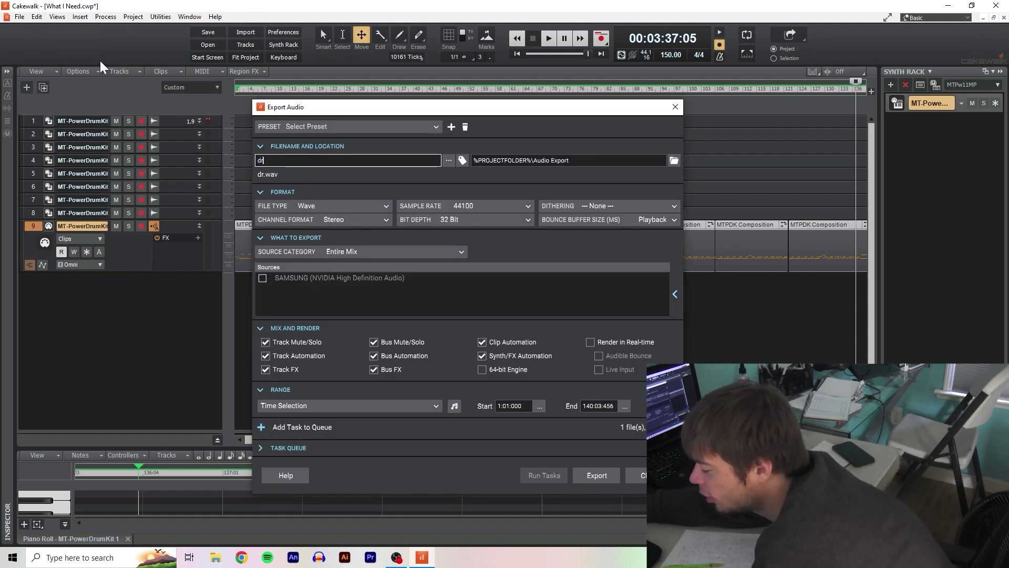
pyautogui.write('ums')
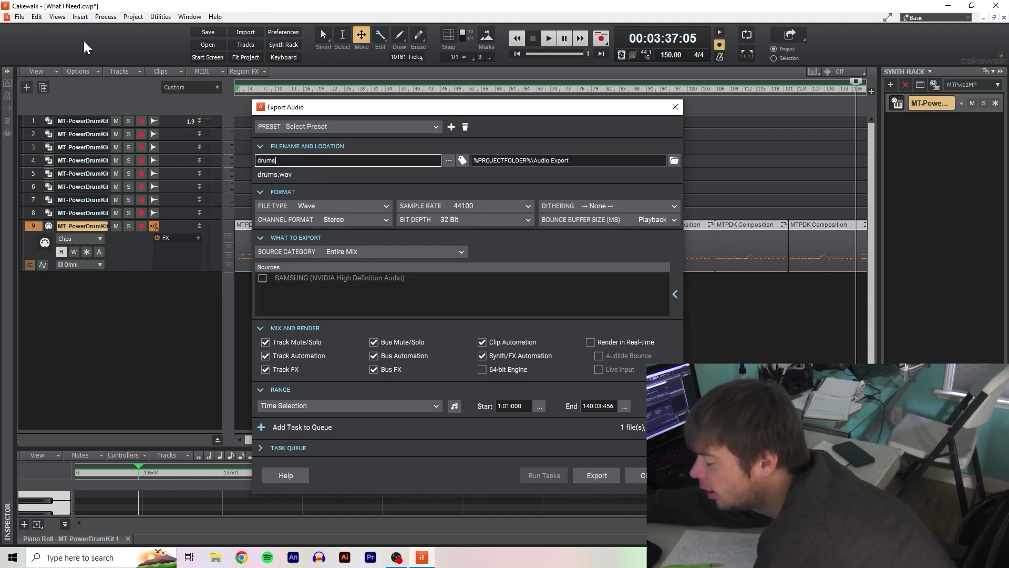
pyautogui.click(674, 160)
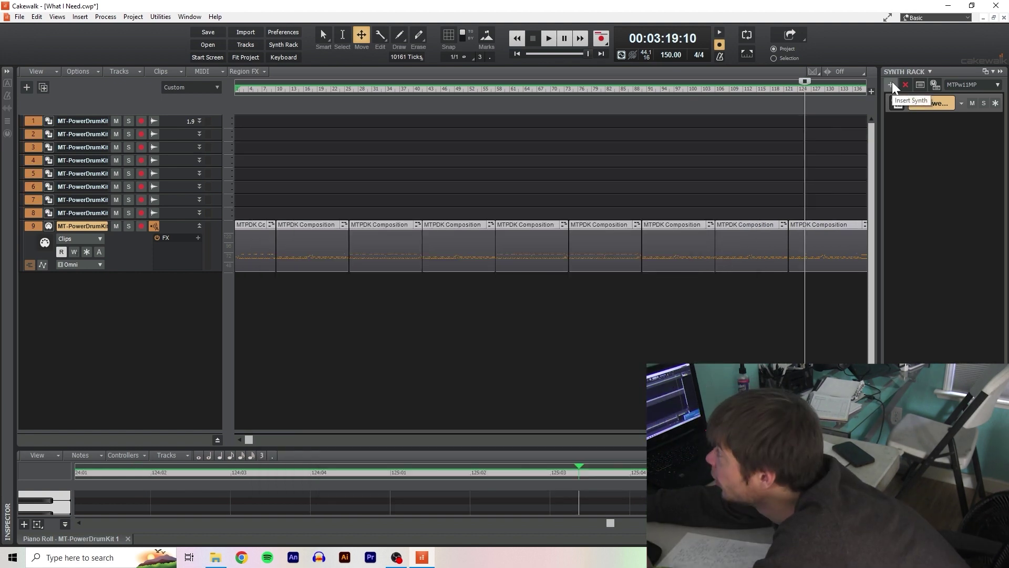
# Step: Insert the SI-Bass Guitar synth into the project with its own tracks
pyautogui.click(892, 86)
pyautogui.moveTo(820, 97)
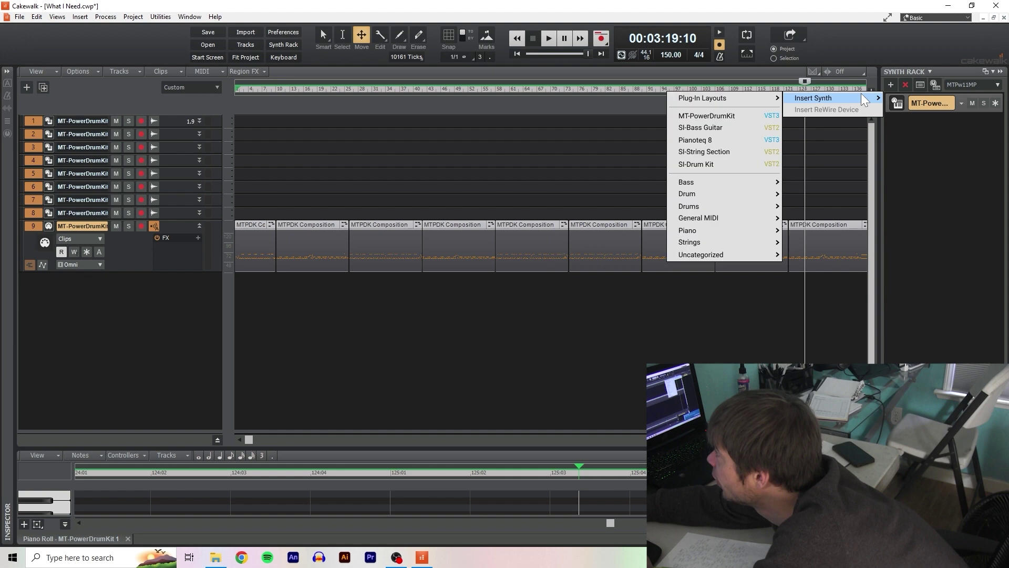
pyautogui.moveTo(733, 184)
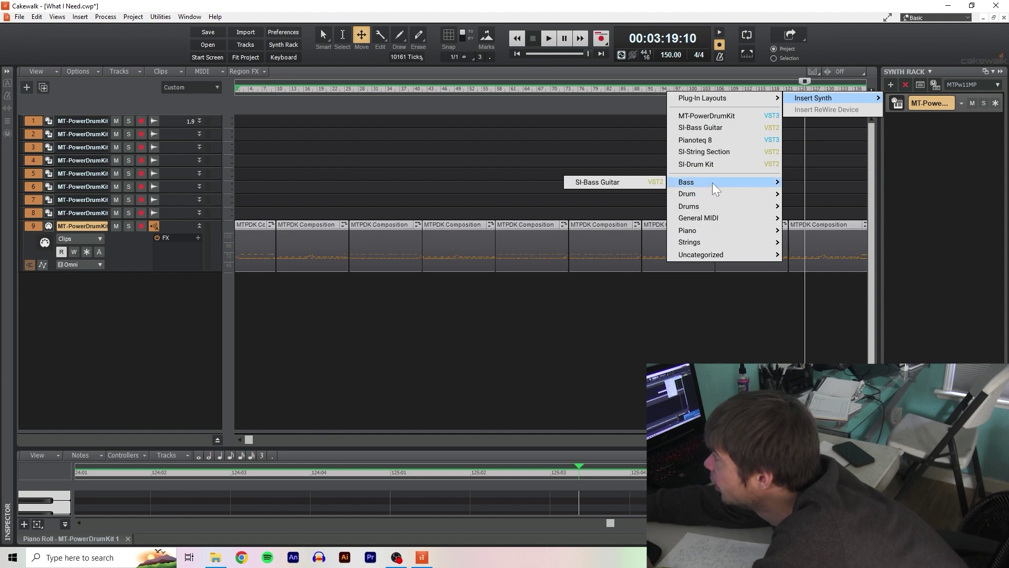
pyautogui.click(618, 182)
pyautogui.click(691, 98)
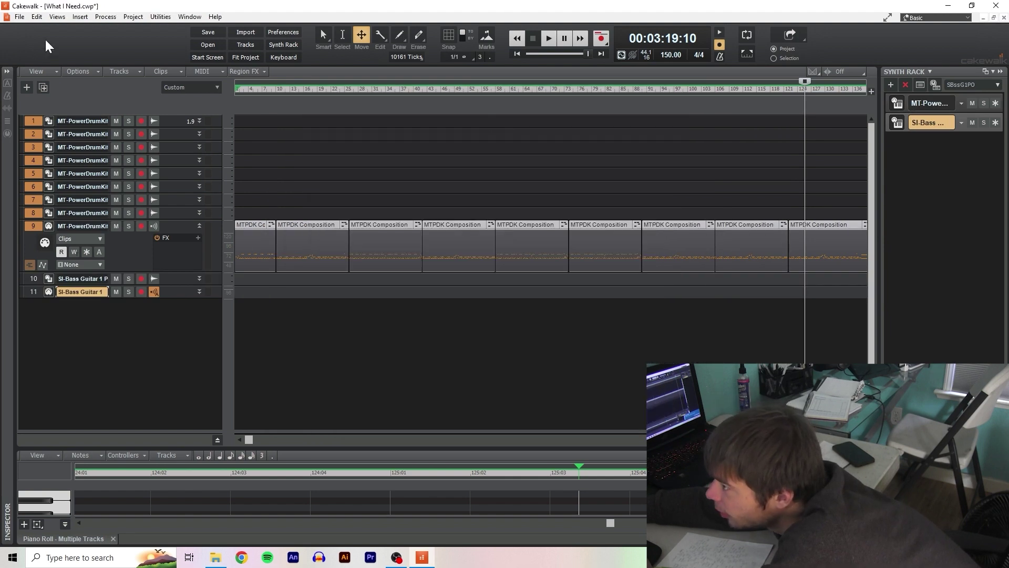
# Step: Draw repeated eighth-note bass notes on C#4 in bar 2 and D4 in bar 3 on the SI-Bass Guitar track
pyautogui.moveTo(164, 337); pyautogui.dragTo(192, 158)
pyautogui.moveTo(613, 517); pyautogui.dragTo(89, 520)
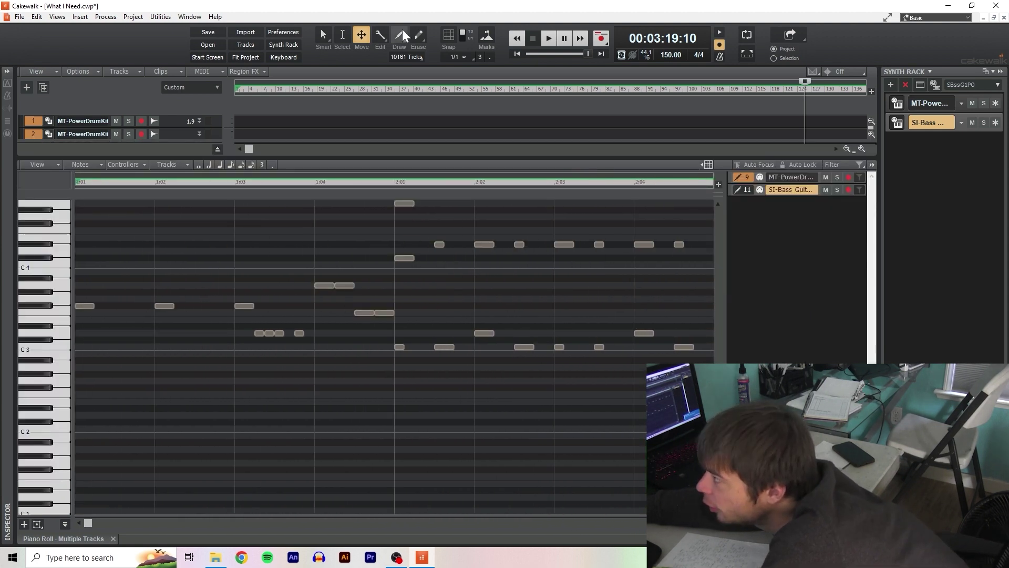
pyautogui.click(400, 35)
pyautogui.press('w')
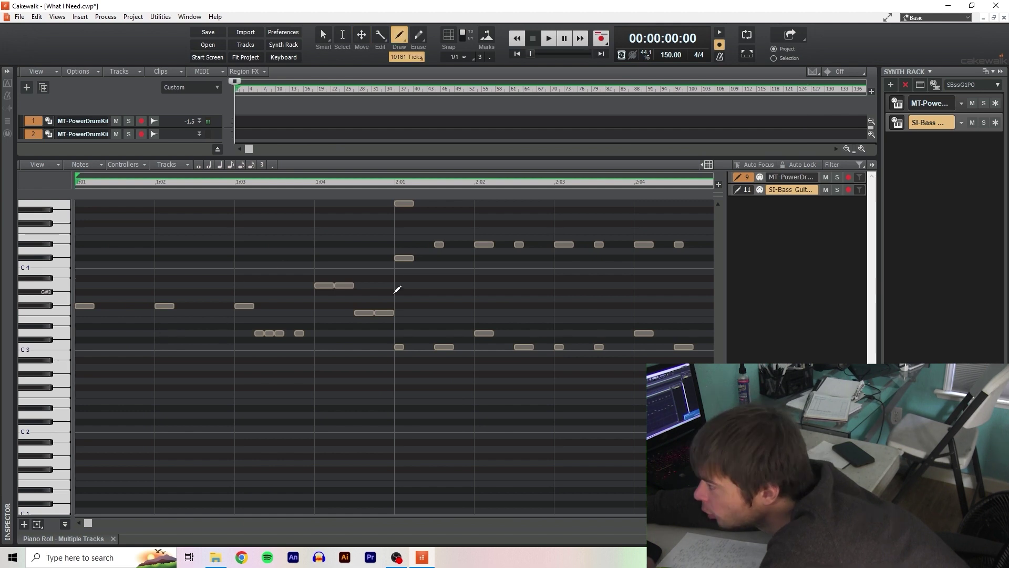
pyautogui.press('space')
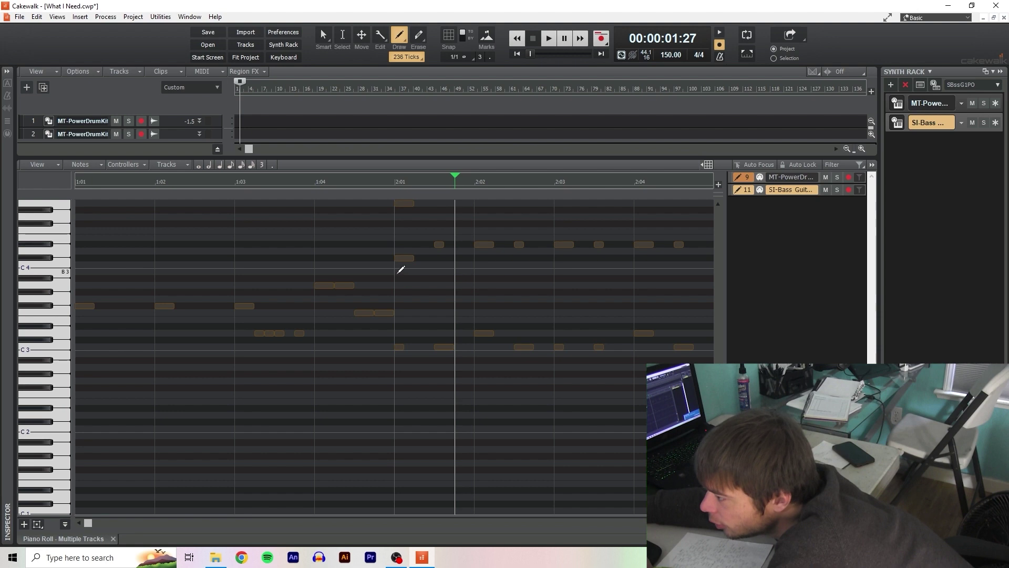
pyautogui.click(396, 252)
pyautogui.click(325, 36)
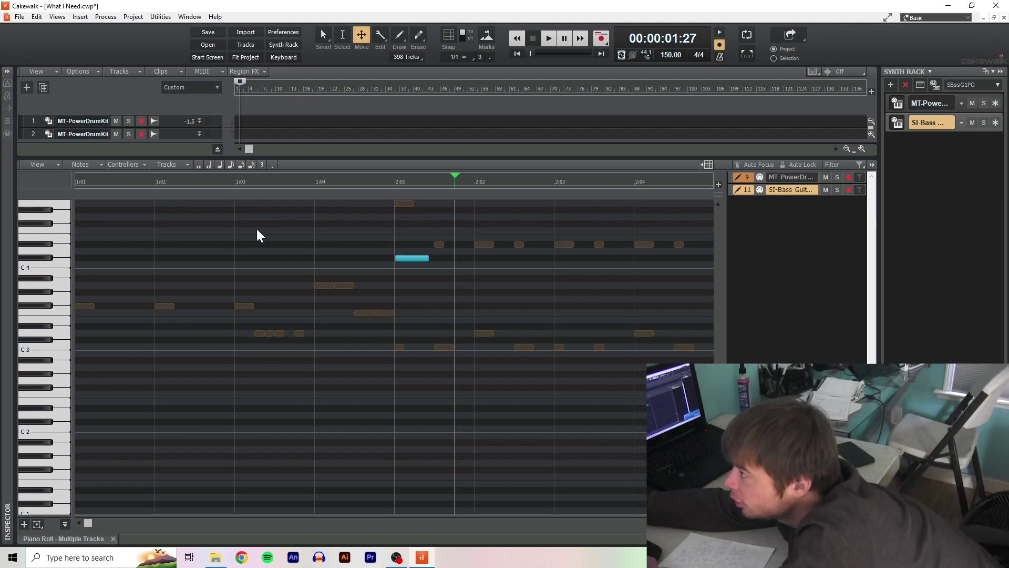
pyautogui.click(405, 35)
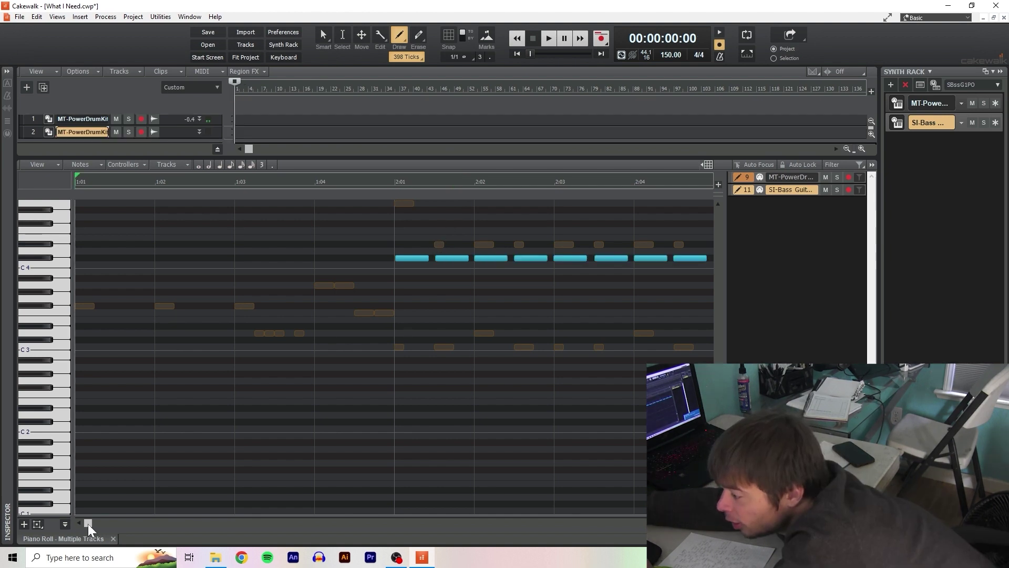
pyautogui.moveTo(88, 523); pyautogui.dragTo(92, 524)
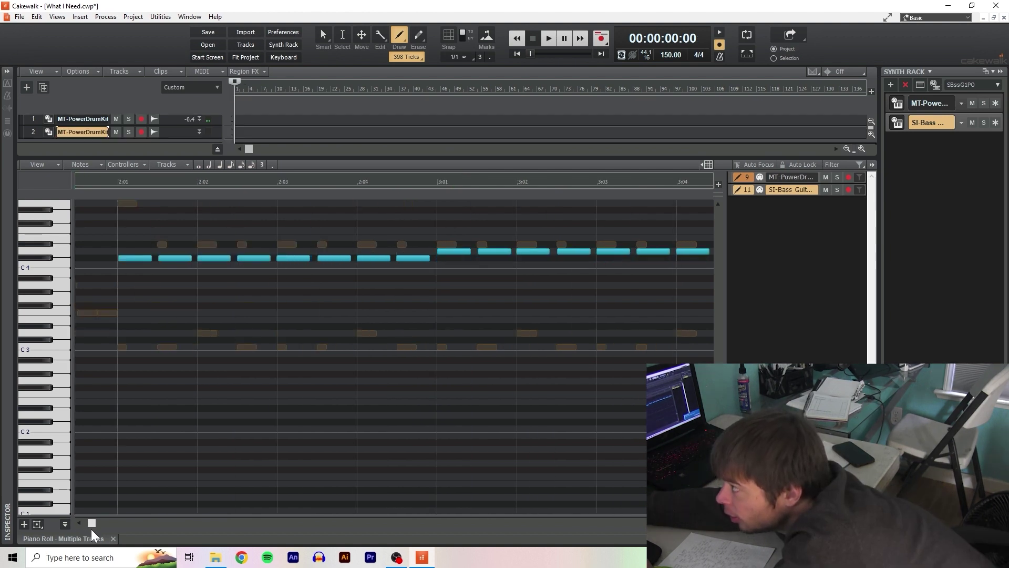
# Step: Draw the next section of the bass line in bars 26 to 29 and play it back from just before bar 24
pyautogui.moveTo(407, 156); pyautogui.dragTo(405, 367)
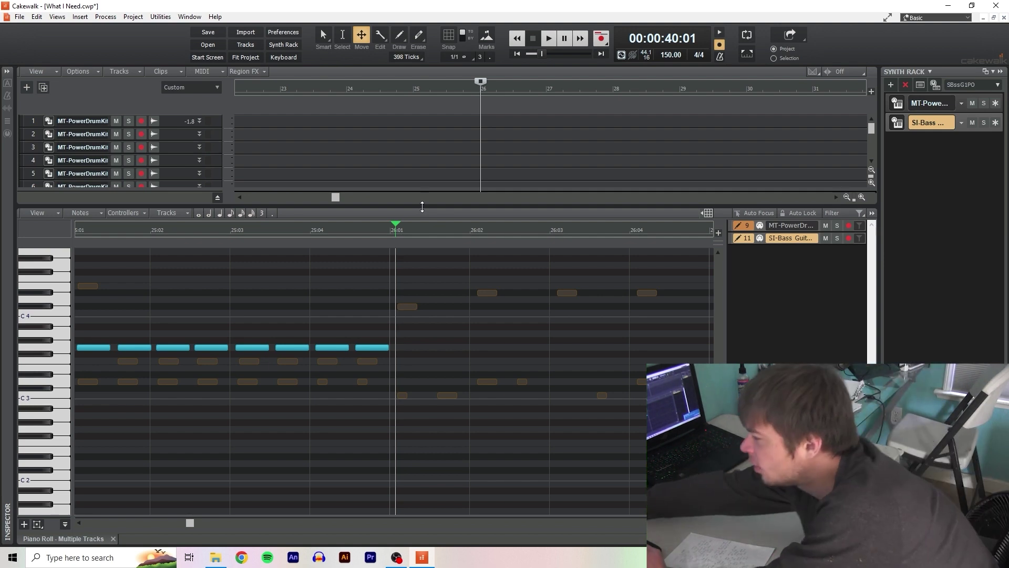
pyautogui.press('F9')
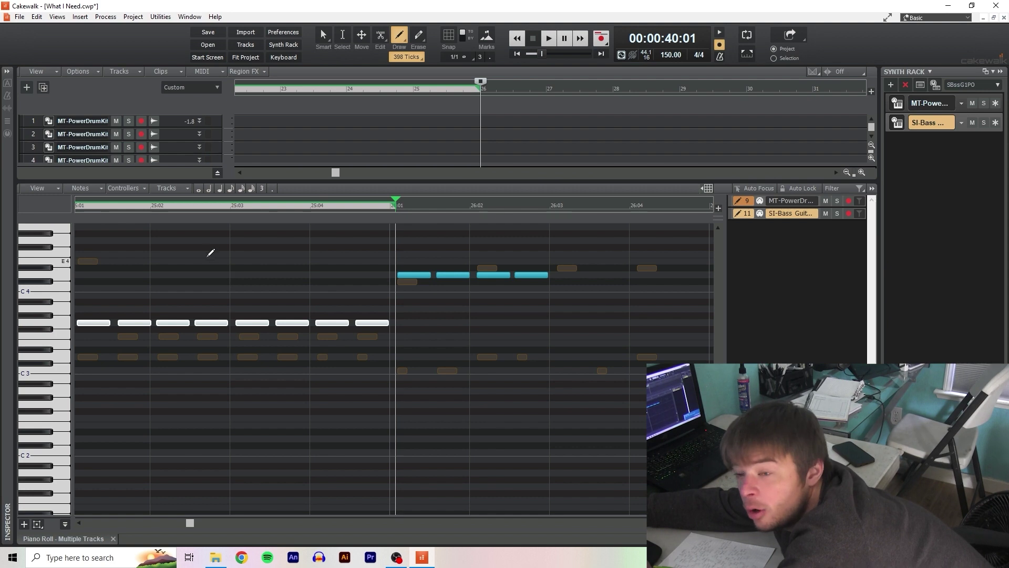
pyautogui.moveTo(191, 526); pyautogui.dragTo(194, 527)
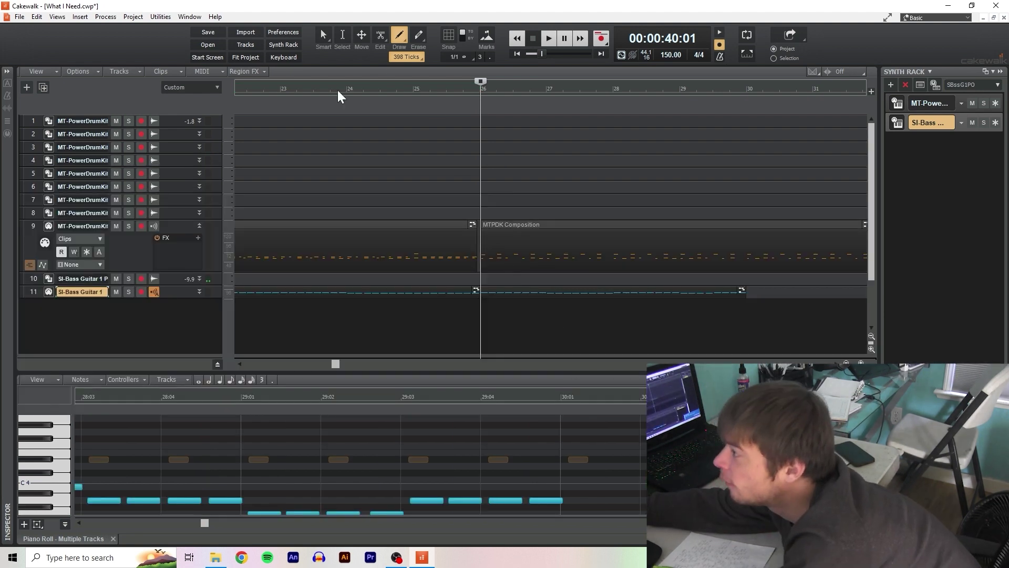
pyautogui.click(337, 90)
pyautogui.press('space')
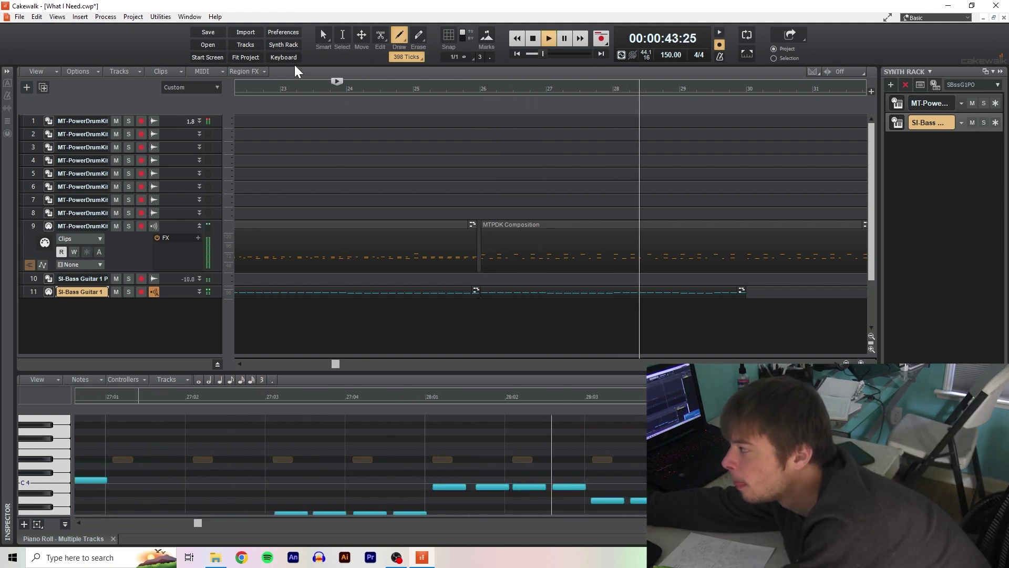
# Step: Play back the bass line leading into and through bars 26 to 29, with the piano roll enlarged
pyautogui.press('space')
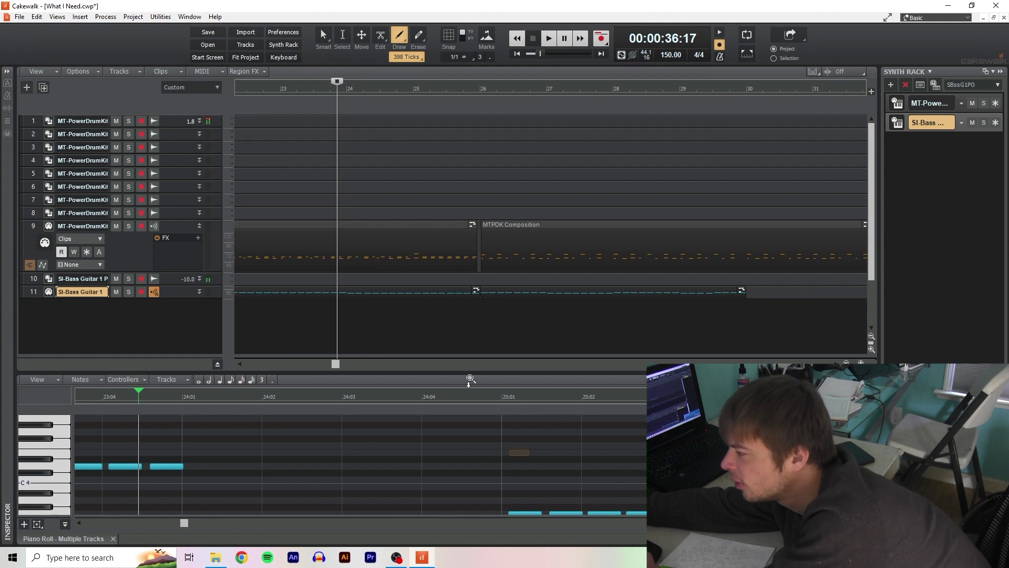
pyautogui.press('1')
pyautogui.moveTo(361, 342); pyautogui.dragTo(335, 342)
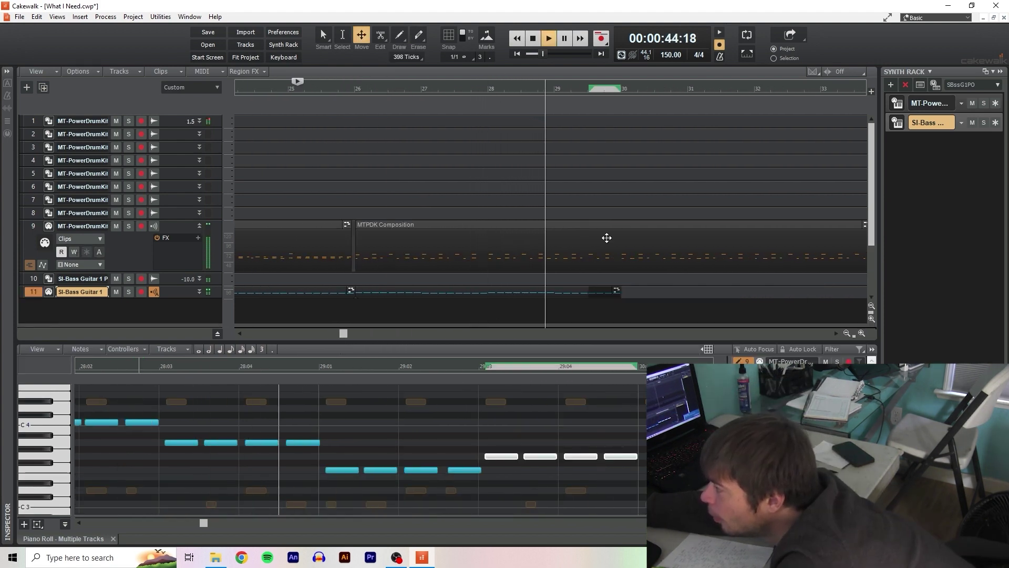
pyautogui.press('space')
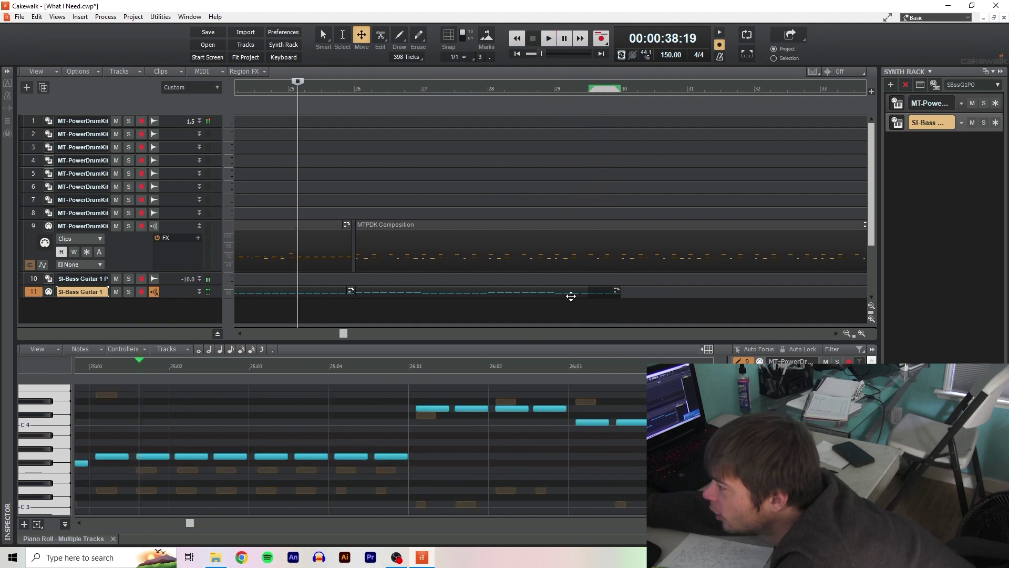
# Step: Copy the four-bar bass clips of bars 26 to 29 along the SI-Bass Guitar track up to bar 90
pyautogui.click(570, 296)
pyautogui.moveTo(195, 525); pyautogui.dragTo(208, 523)
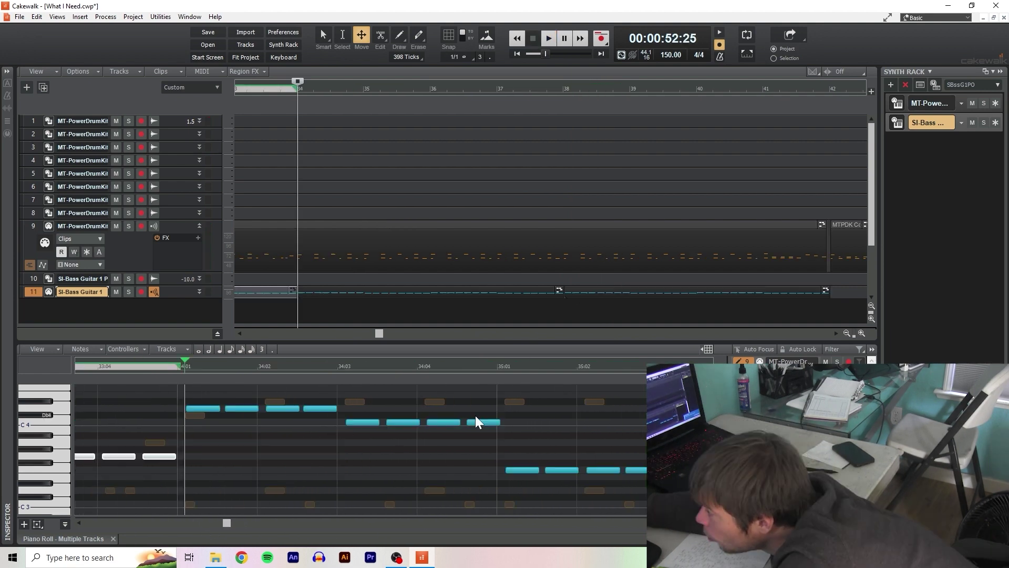
pyautogui.click(746, 295)
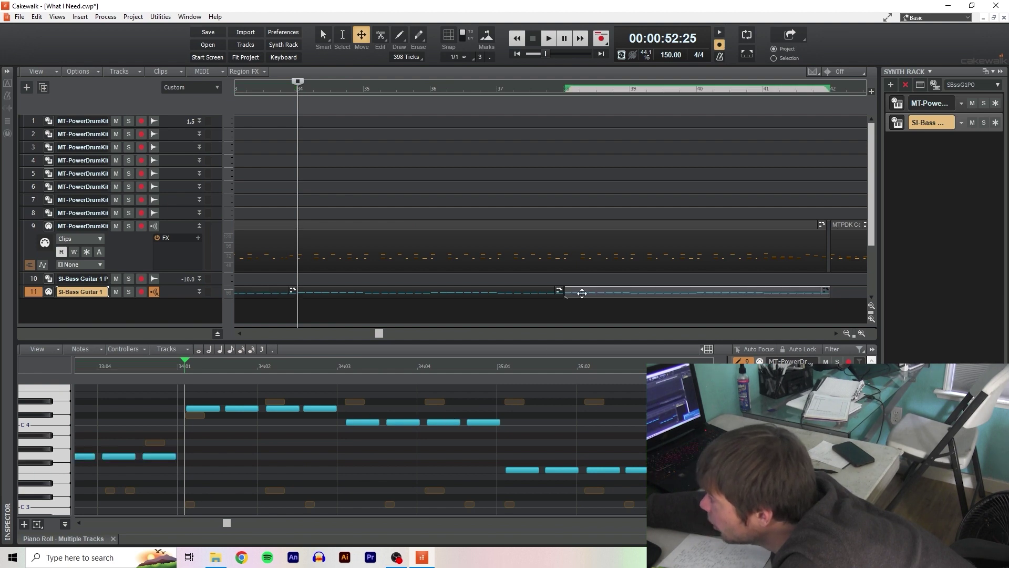
pyautogui.keyDown('ctrl'); pyautogui.click(524, 295); pyautogui.keyUp('ctrl')
pyautogui.moveTo(209, 408); pyautogui.dragTo(207, 410)
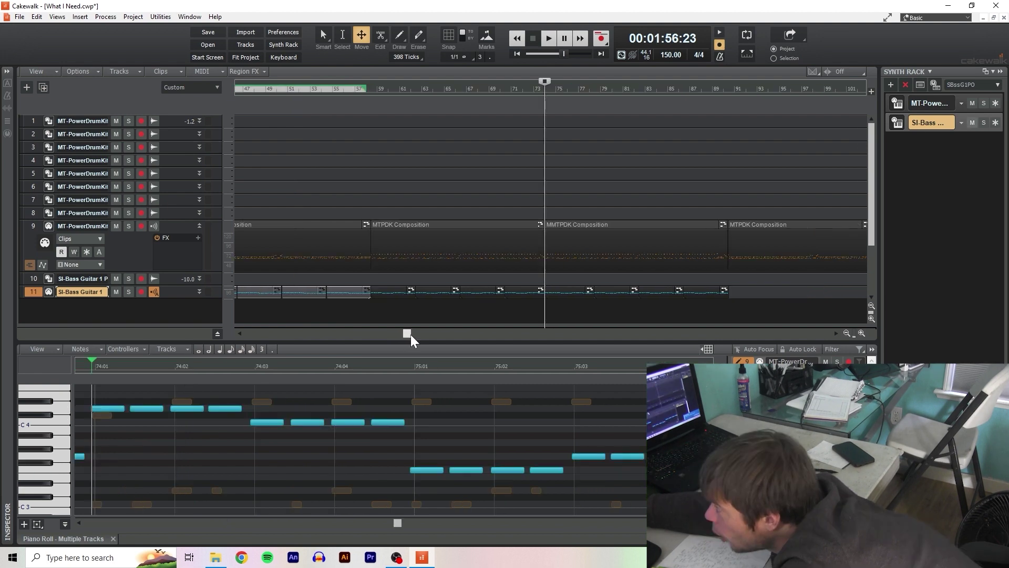
pyautogui.moveTo(408, 336); pyautogui.dragTo(468, 337)
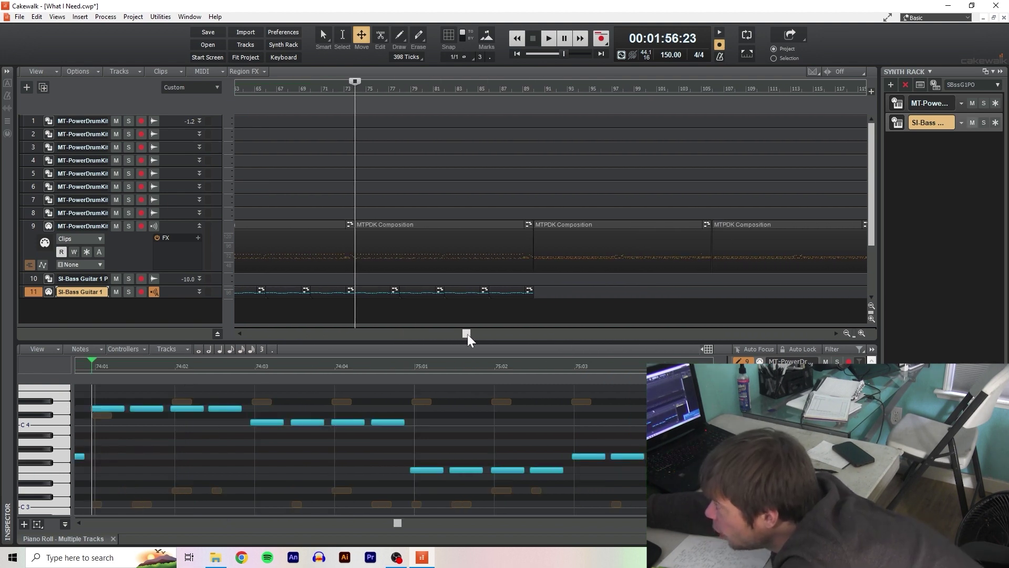
# Step: Continue the bass line with copied clips from bar 90 up to bar 138
pyautogui.click(535, 90)
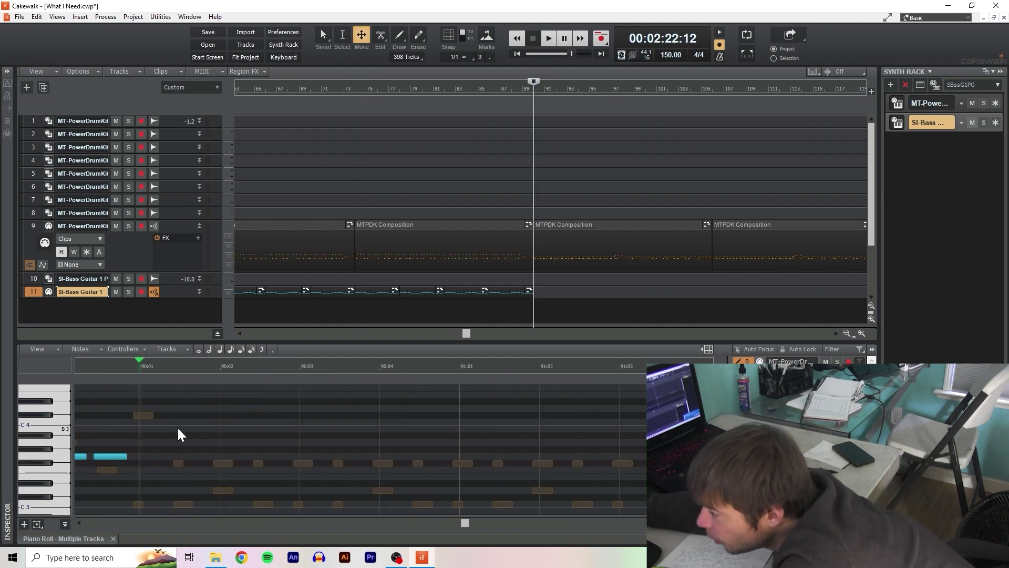
pyautogui.moveTo(408, 334); pyautogui.dragTo(558, 344)
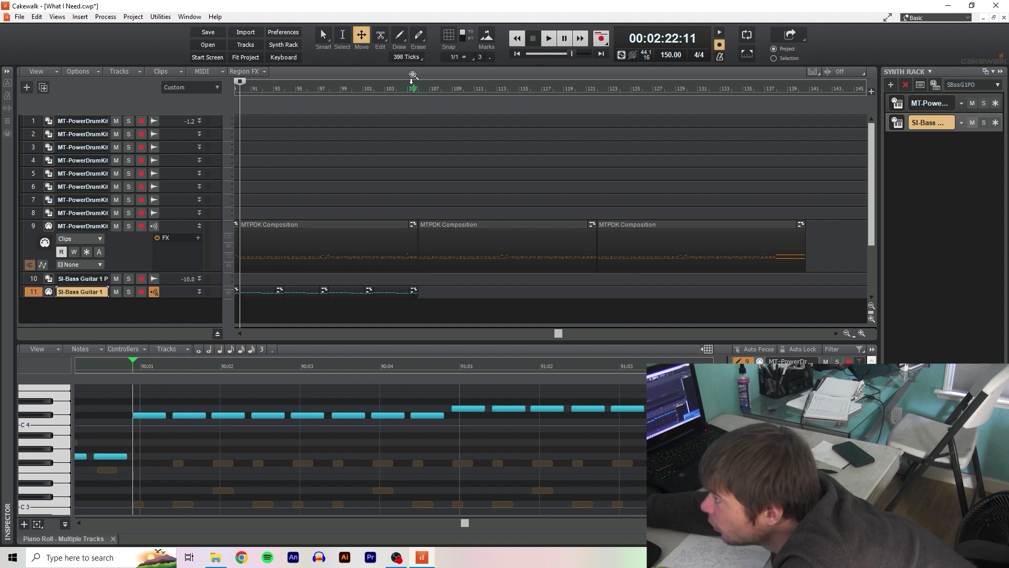
pyautogui.click(792, 91)
# Step: Draw a closing bass note at the start of bar 138 on the SI-Bass Guitar track
pyautogui.doubleClick(226, 413)
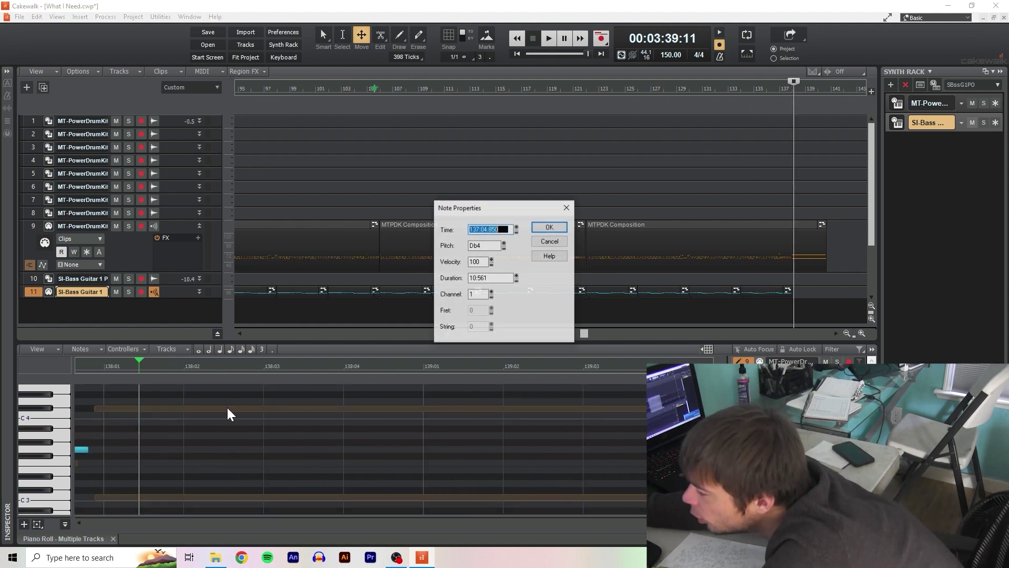
pyautogui.click(403, 37)
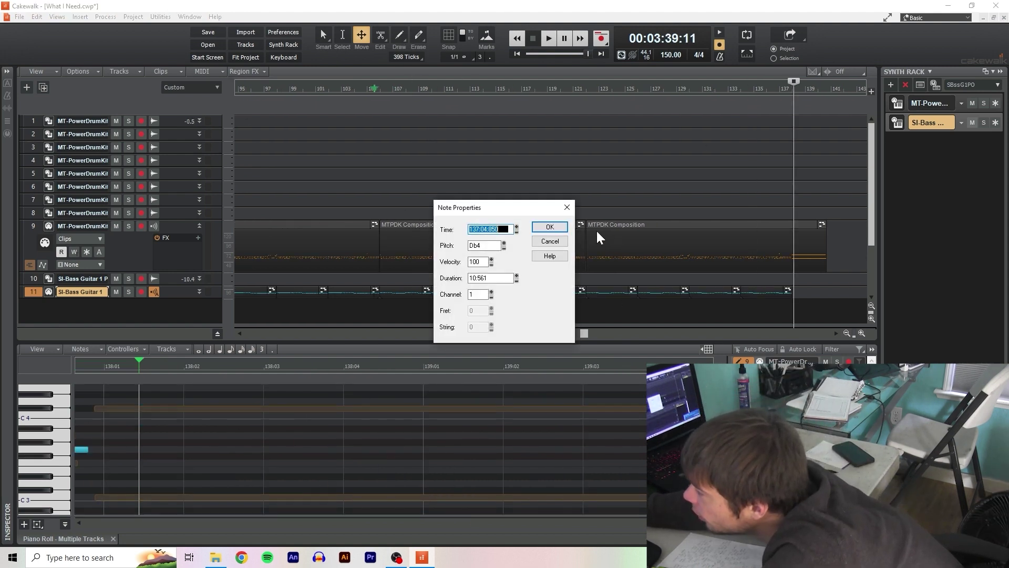
pyautogui.click(549, 227)
pyautogui.moveTo(97, 412); pyautogui.dragTo(100, 392)
pyautogui.scroll(1, 107, 396)
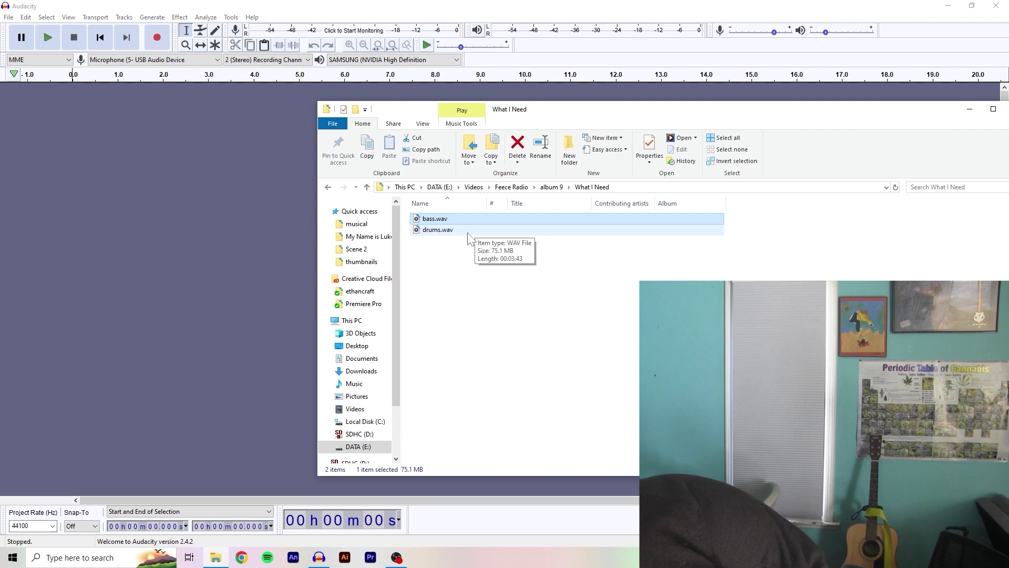
# Step: Switch to Audacity and import drums.wav and bass.wav from the What I Need folder as two tracks
pyautogui.moveTo(468, 233); pyautogui.dragTo(138, 200)
pyautogui.moveTo(449, 218); pyautogui.dragTo(190, 280)
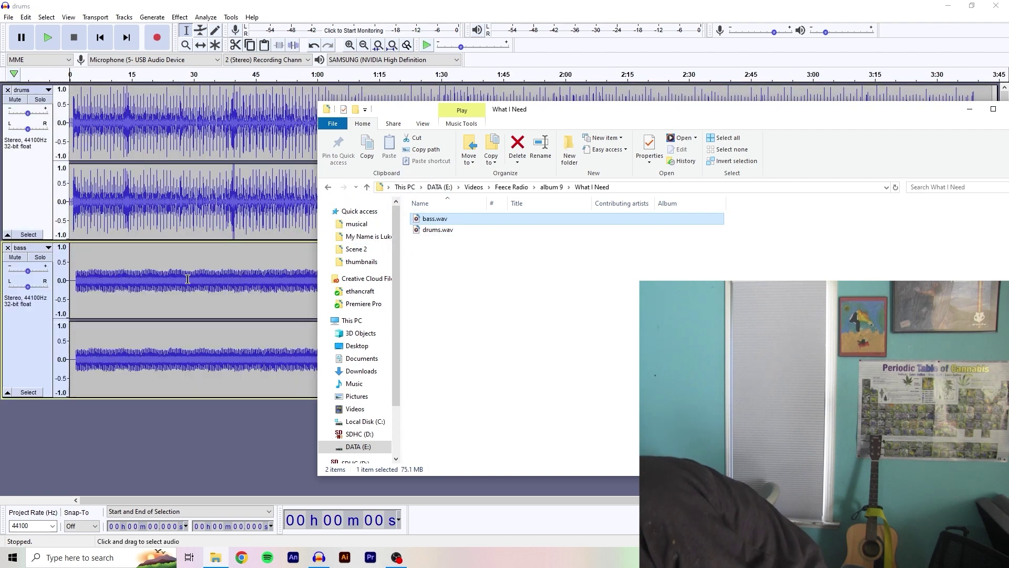
pyautogui.click(78, 416)
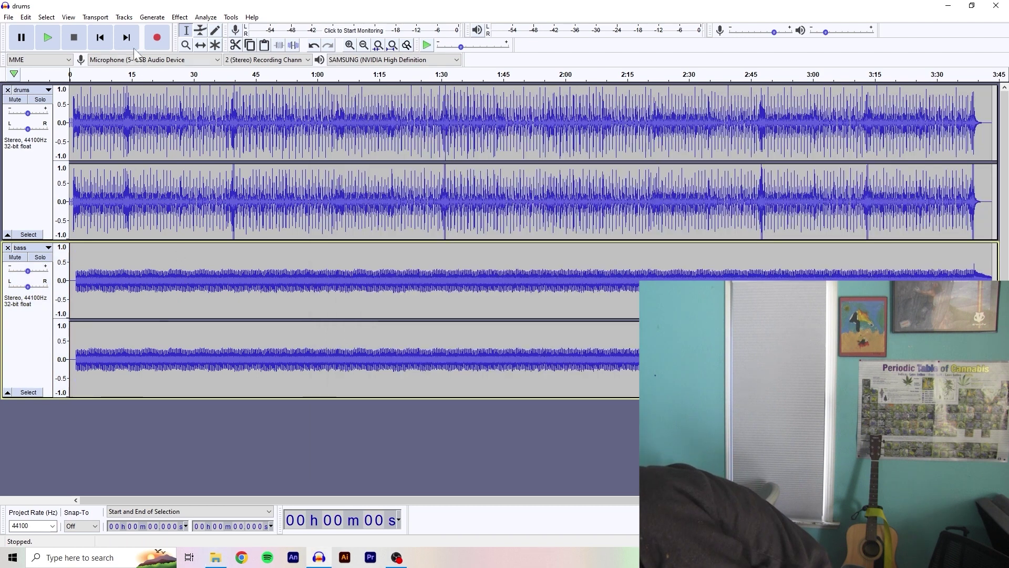
# Step: Add a new stereo track below the drums and bass tracks
pyautogui.click(127, 17)
pyautogui.moveTo(135, 29)
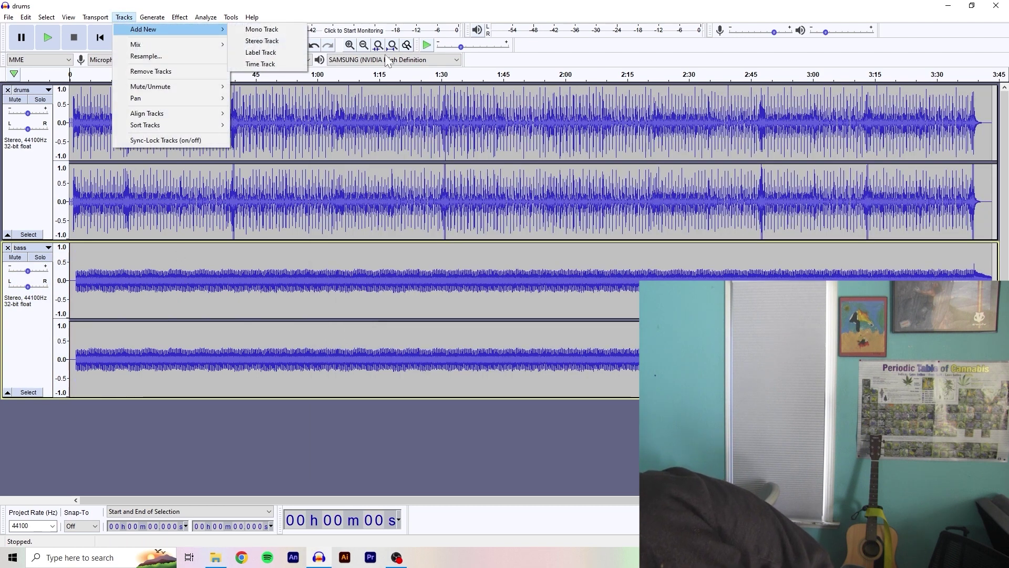
pyautogui.click(255, 42)
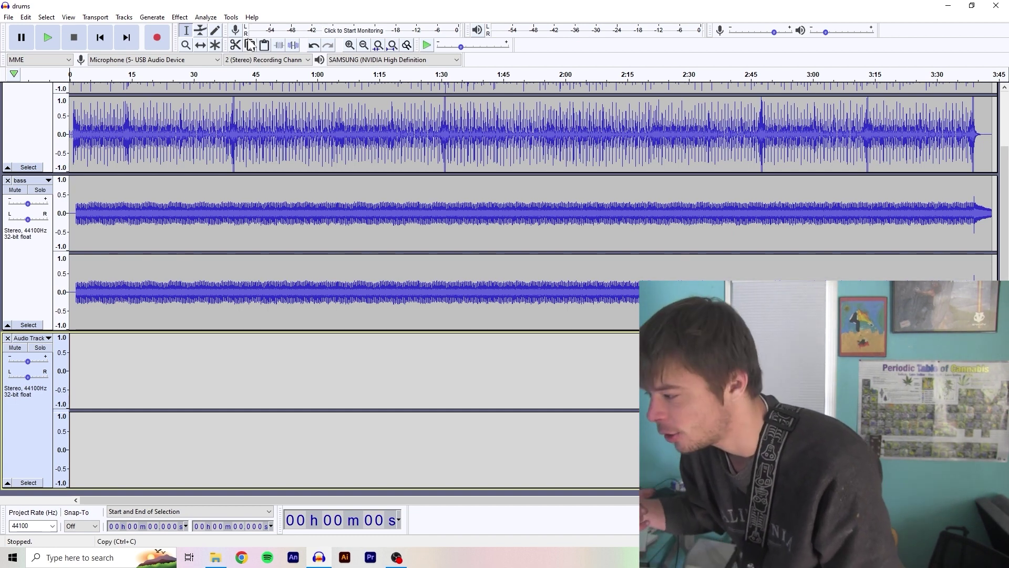
# Step: Try several guitar takes on the new stereo track, stopping and discarding each one
pyautogui.press('r')
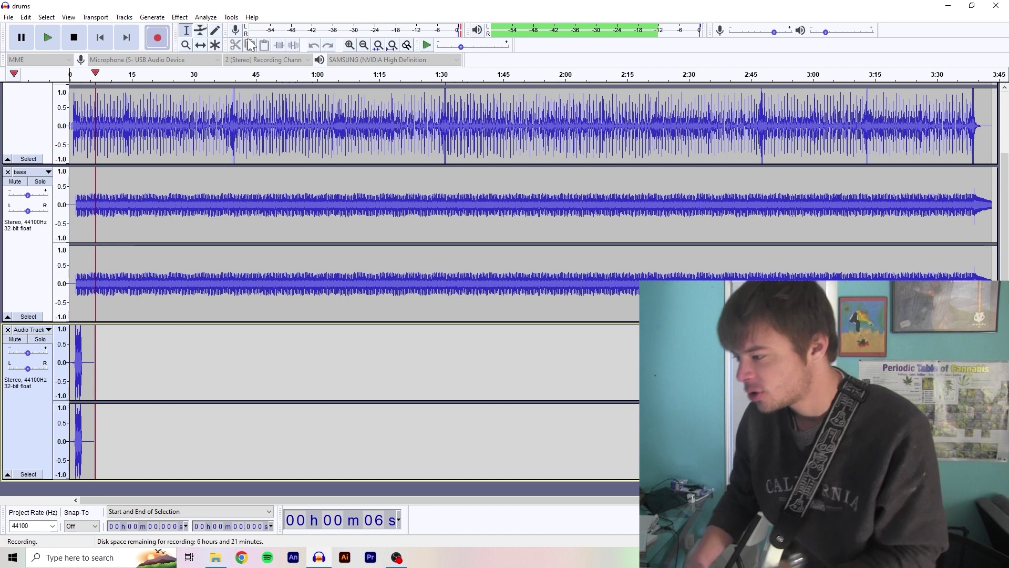
pyautogui.press('space')
pyautogui.hotkey('ctrl', 'z')
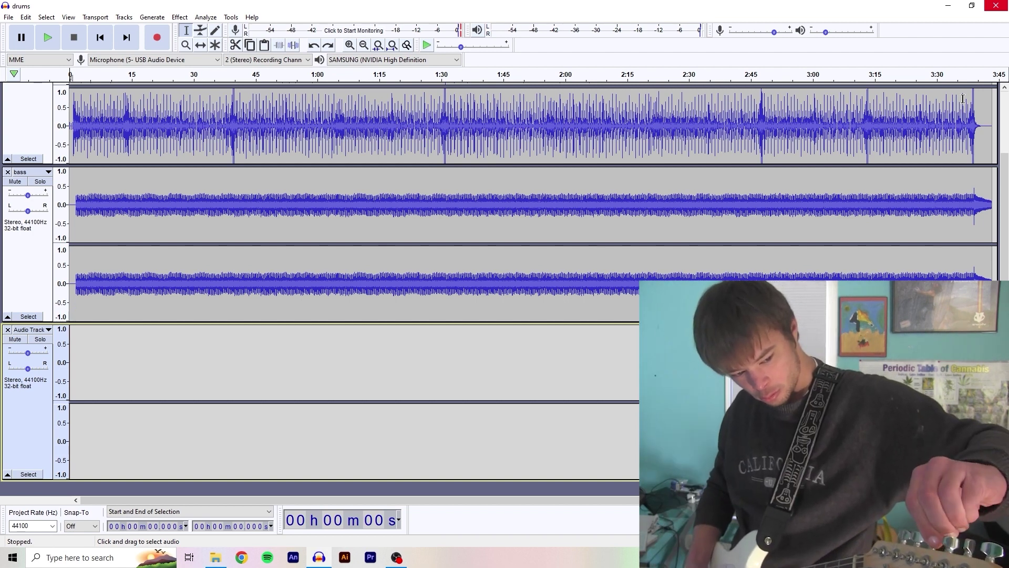
pyautogui.press('r')
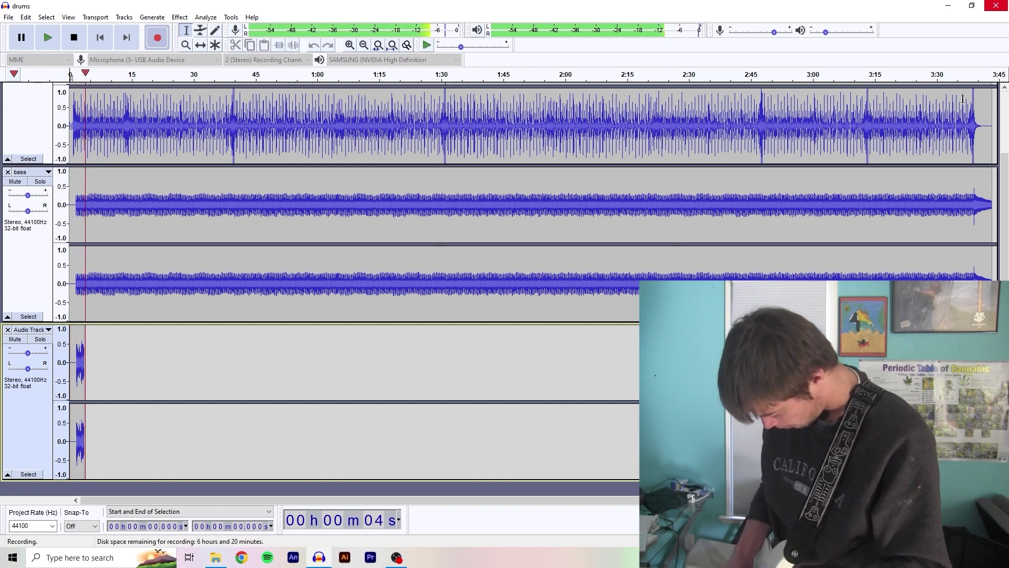
pyautogui.press('space')
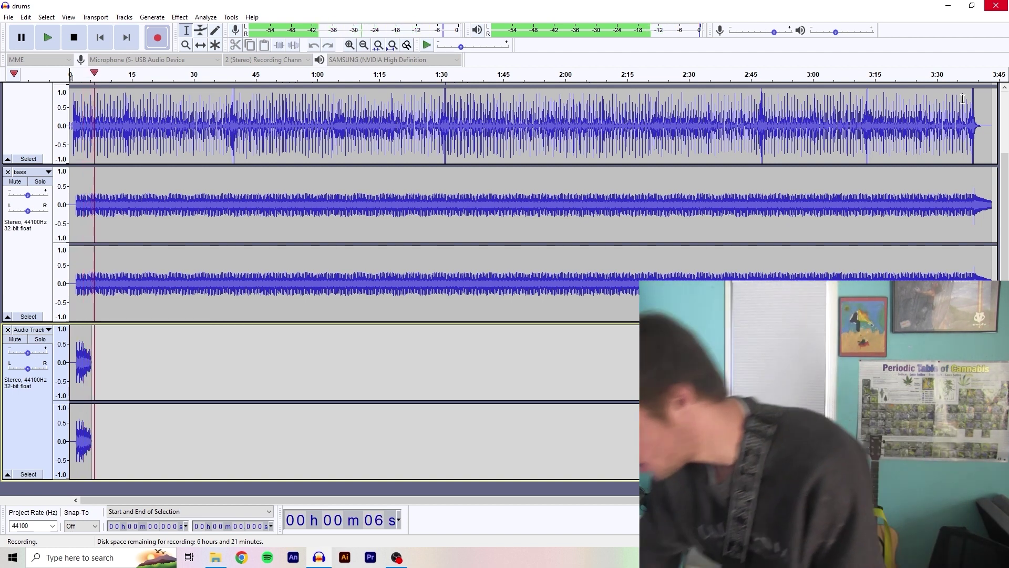
pyautogui.click(157, 43)
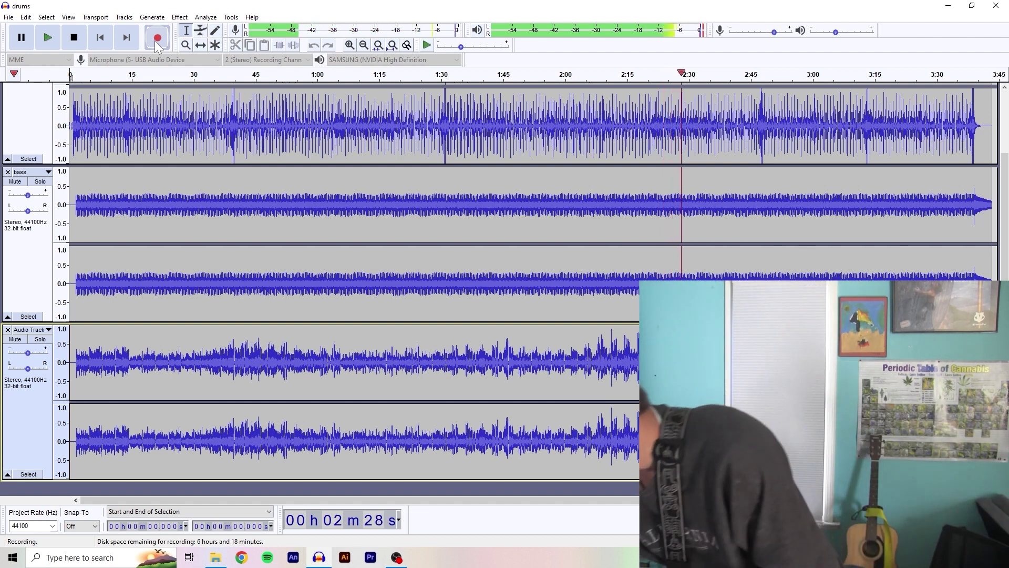
pyautogui.press('space')
# Step: Record another guitar take on the stereo track over the drums and bass, and play back the recorded tracks
pyautogui.click(157, 40)
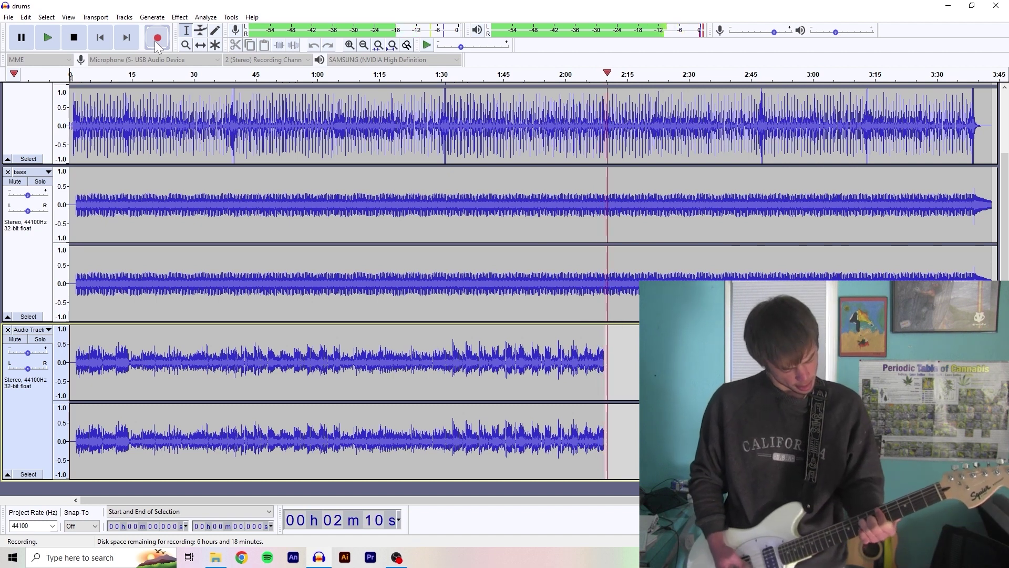
pyautogui.press('space')
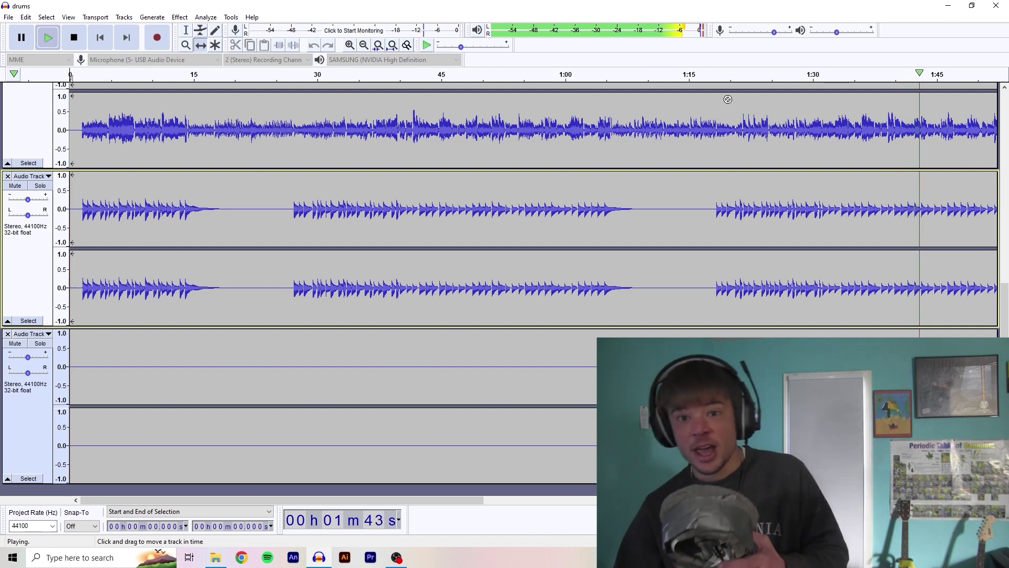
pyautogui.press('space')
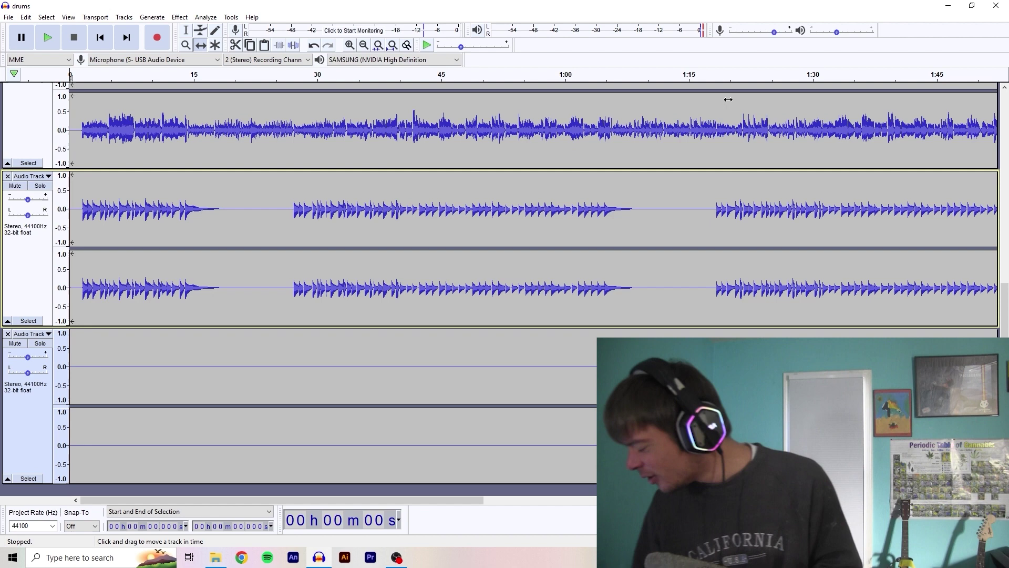
pyautogui.press('space')
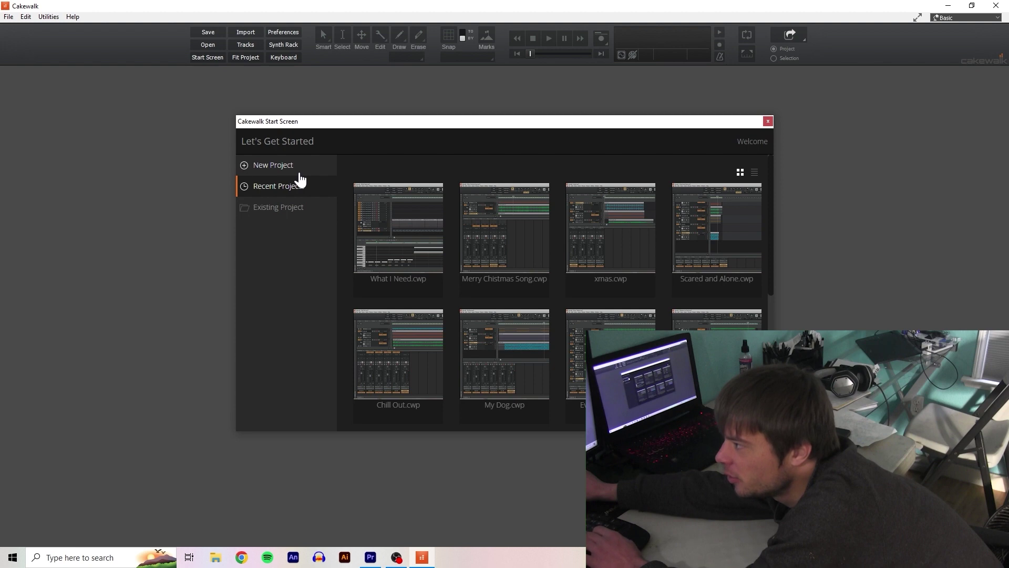
# Step: Open What I Need.cwp in Cakewalk and import the drums, bass, rythem guitar, lead guitar and solo WAV files as separate tracks
pyautogui.click(385, 243)
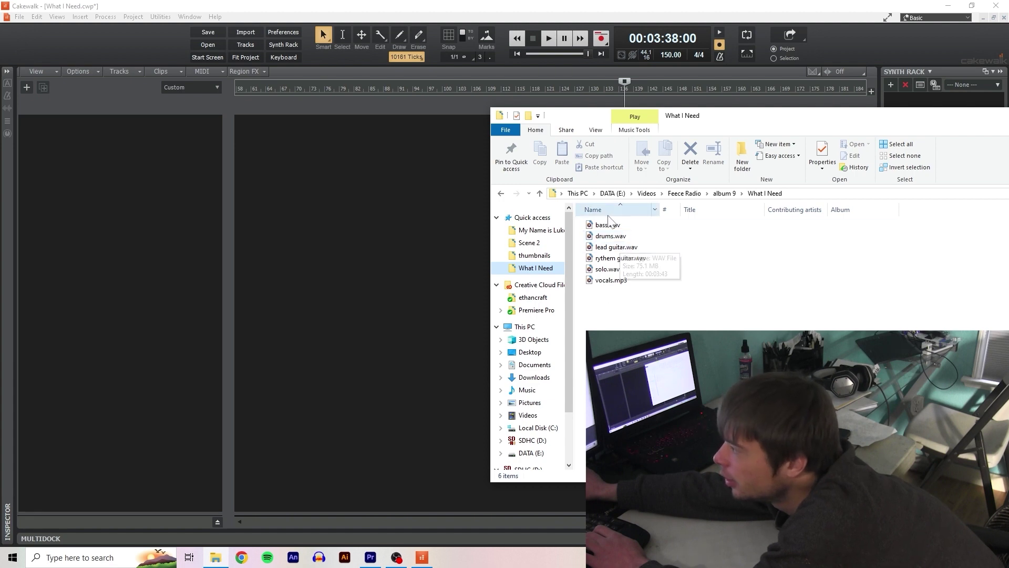
pyautogui.moveTo(612, 241); pyautogui.dragTo(142, 142)
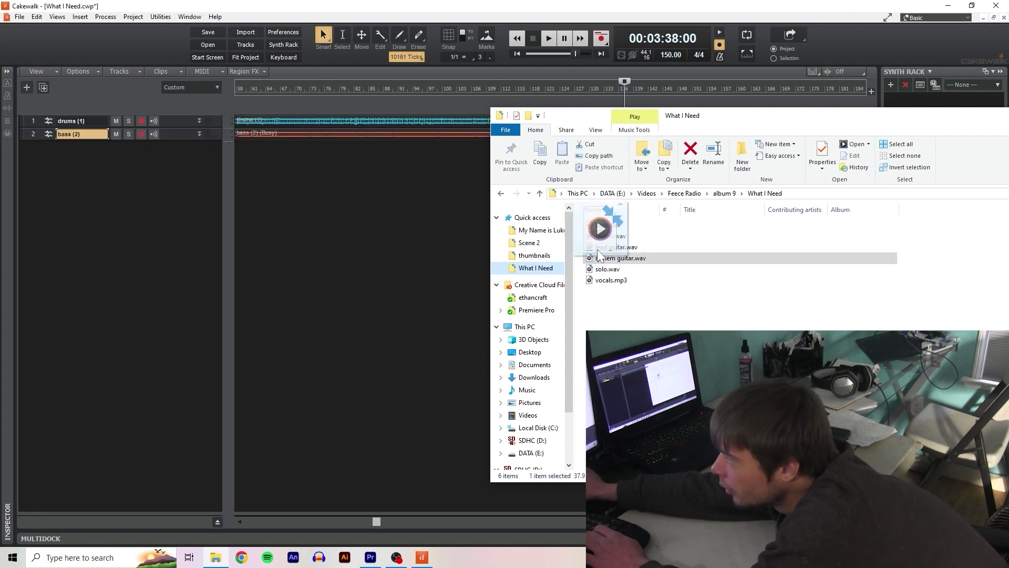
pyautogui.moveTo(600, 254); pyautogui.dragTo(264, 180)
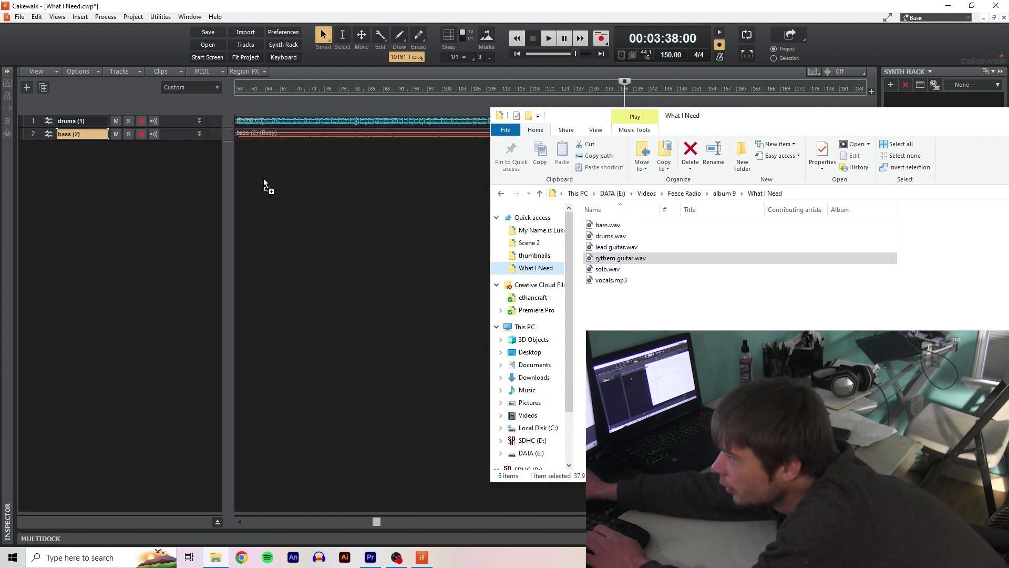
pyautogui.click(610, 269)
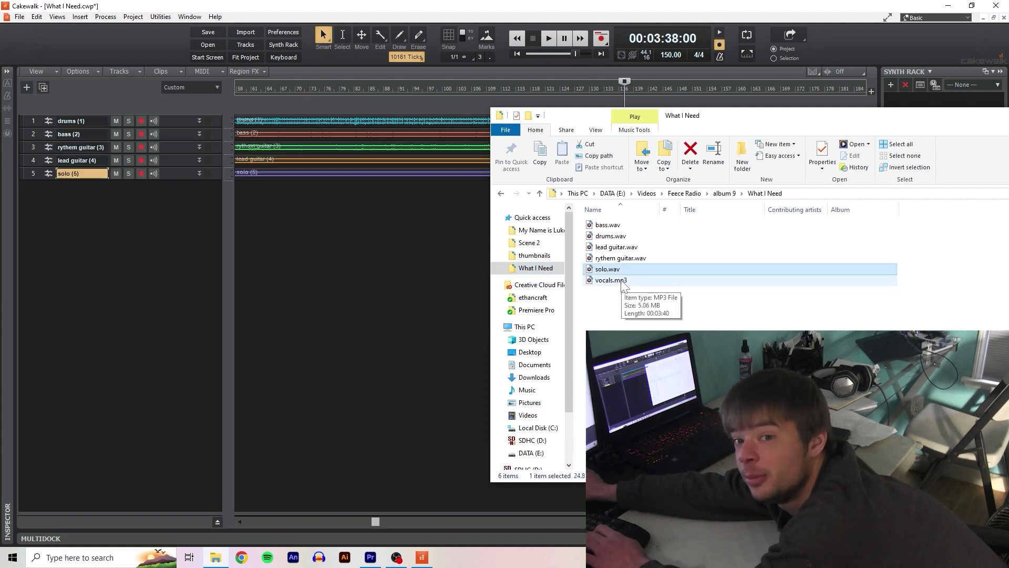
pyautogui.moveTo(623, 284); pyautogui.dragTo(369, 258)
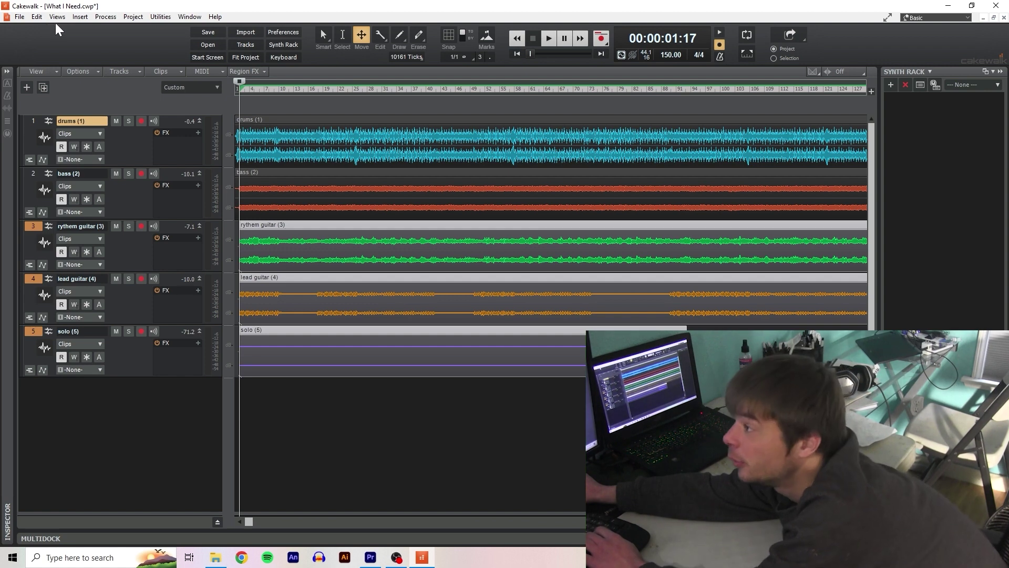
# Step: Show the Console view and enlarge it to reveal the full channel strips
pyautogui.click(57, 17)
pyautogui.click(78, 76)
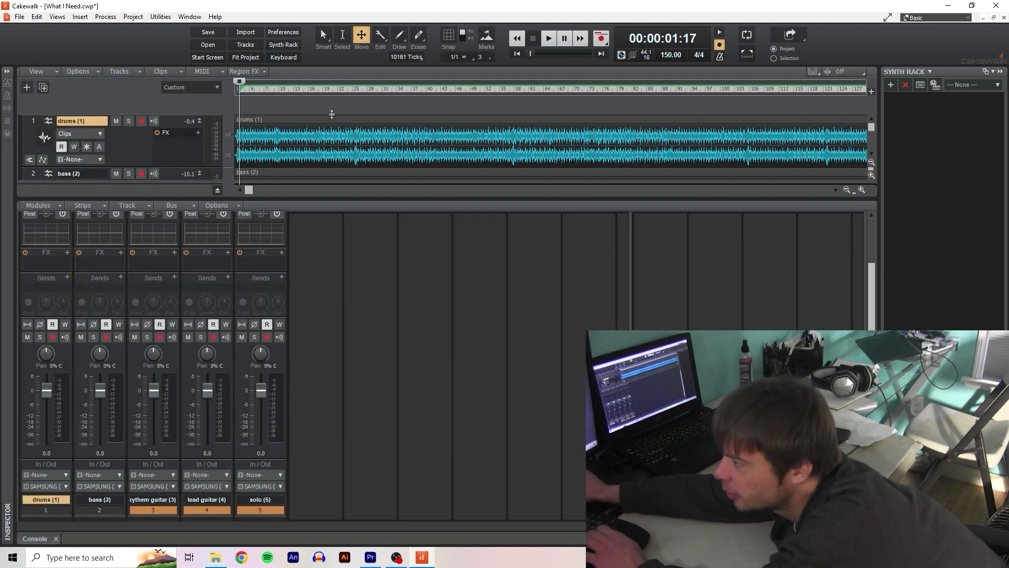
pyautogui.moveTo(346, 127); pyautogui.dragTo(347, 125)
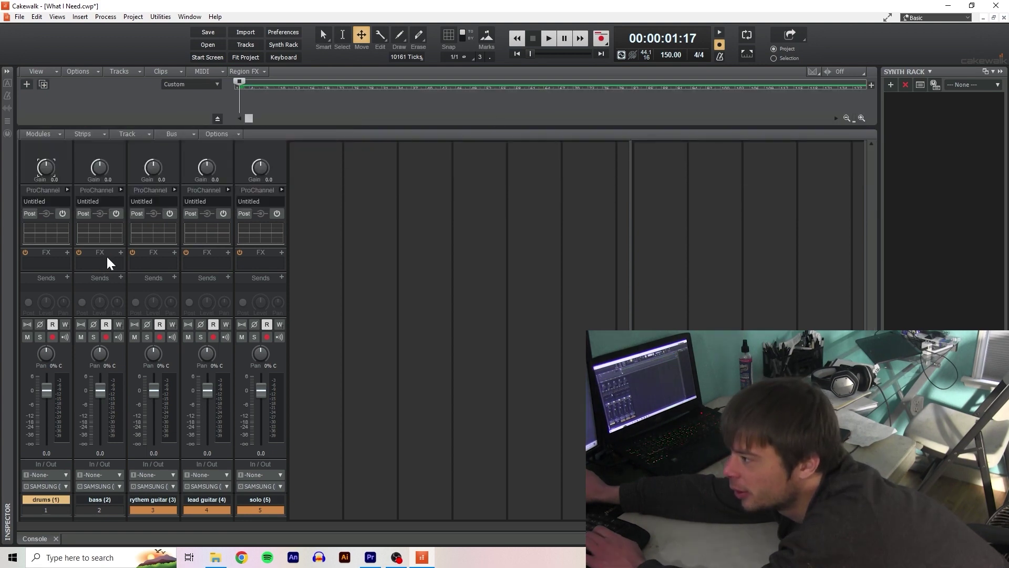
# Step: Insert the TH3 guitar audio effect on the bass channel
pyautogui.click(121, 254)
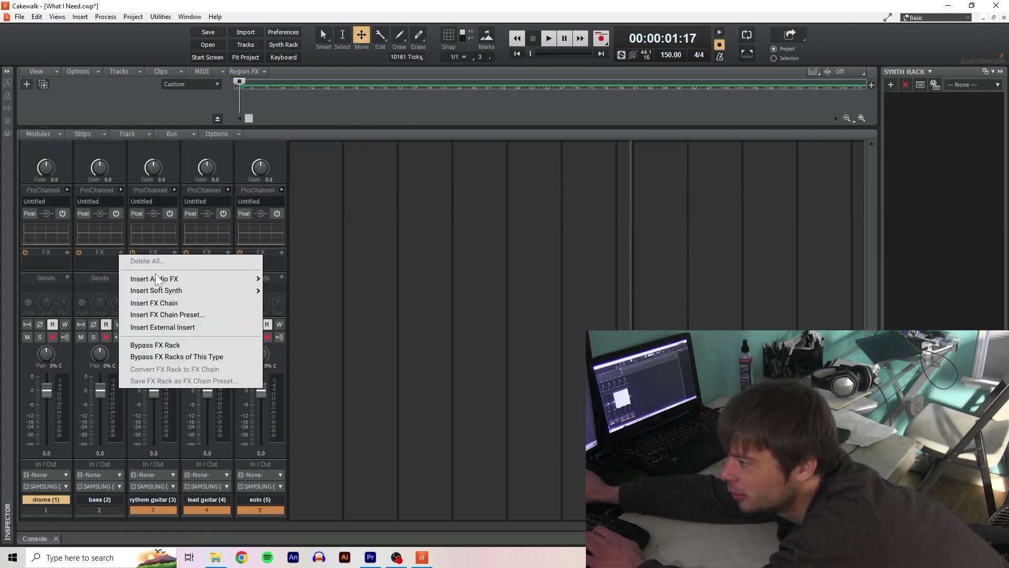
pyautogui.moveTo(174, 283)
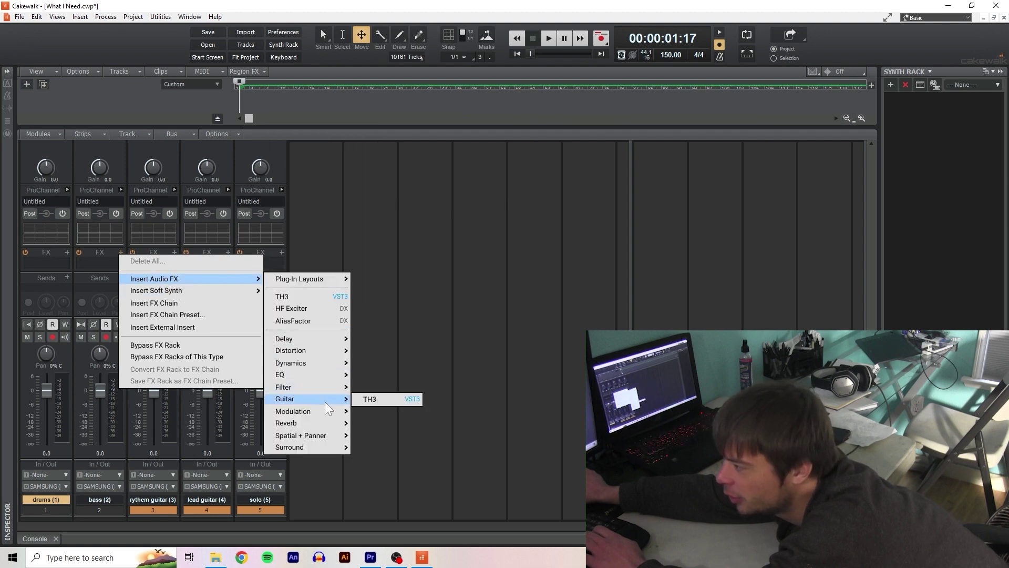
pyautogui.click(382, 400)
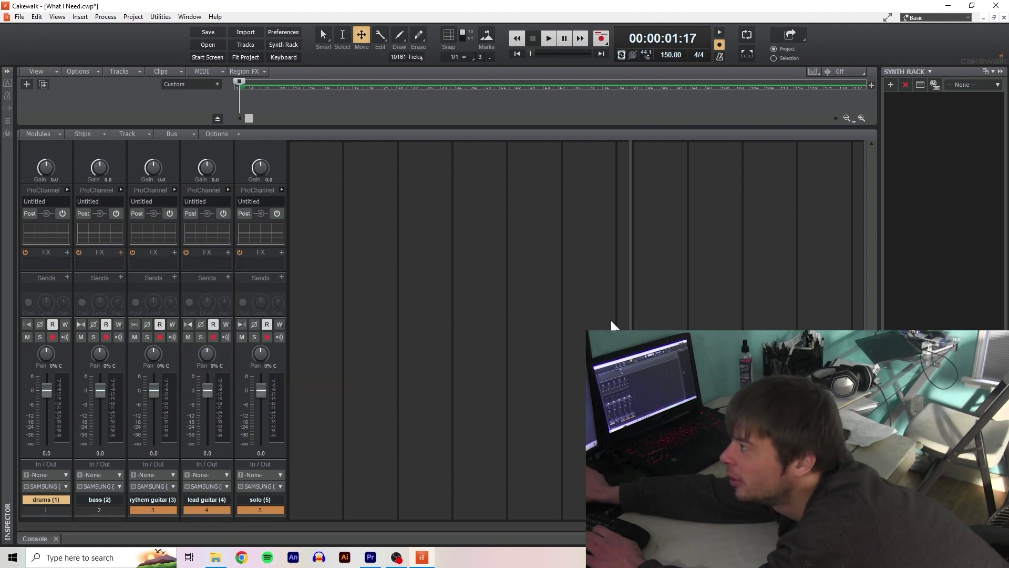
# Step: Enlarge and reposition the bass channel's TH3 window and place an amp component in its rig
pyautogui.moveTo(547, 333); pyautogui.dragTo(752, 430)
pyautogui.moveTo(415, 8); pyautogui.dragTo(596, 24)
pyautogui.moveTo(873, 152); pyautogui.dragTo(760, 203)
pyautogui.scroll(-3, 878, 255)
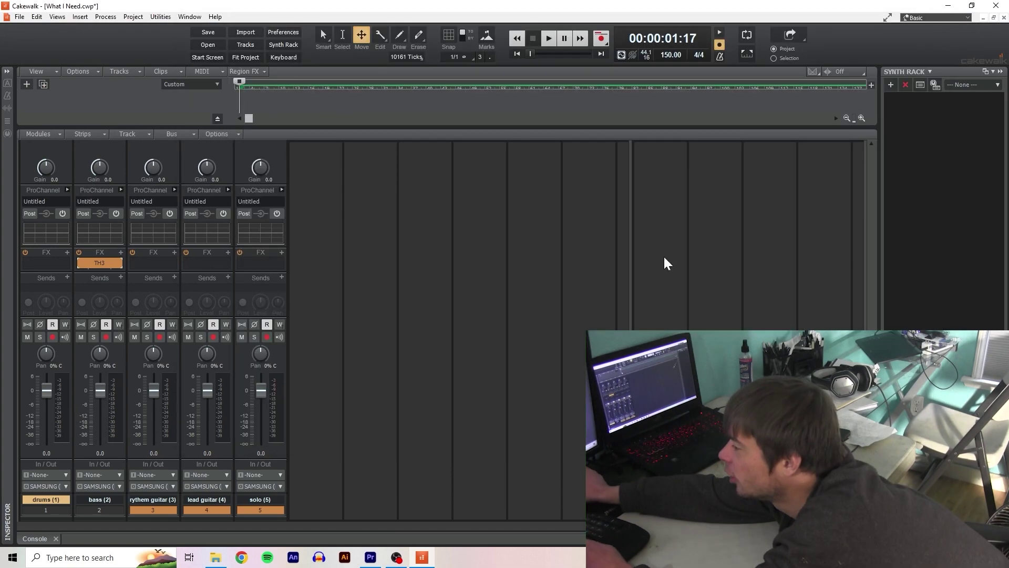
# Step: Play back the mix and lower the bass channel's volume to about -5.8 dB
pyautogui.press('space')
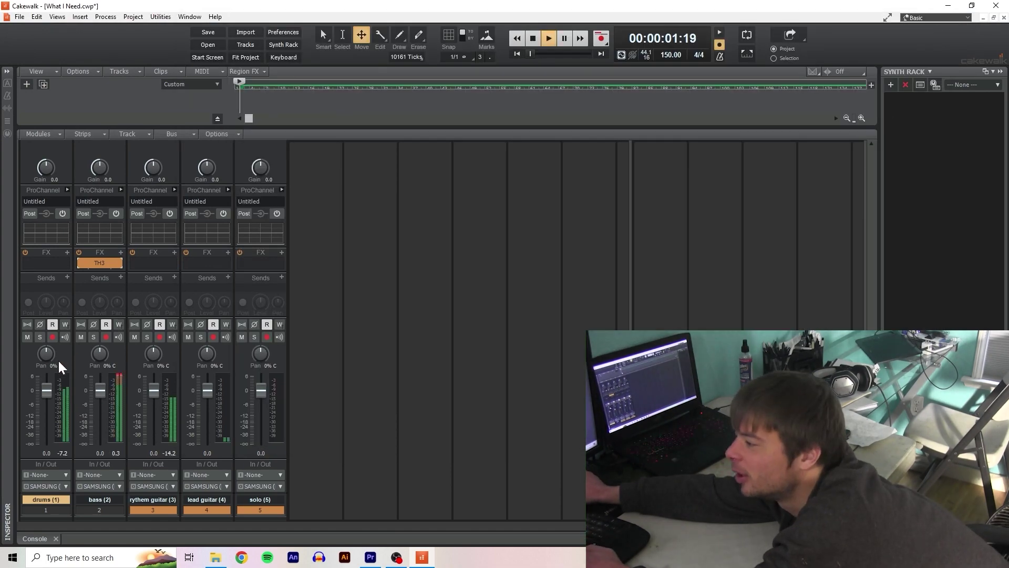
pyautogui.press('space')
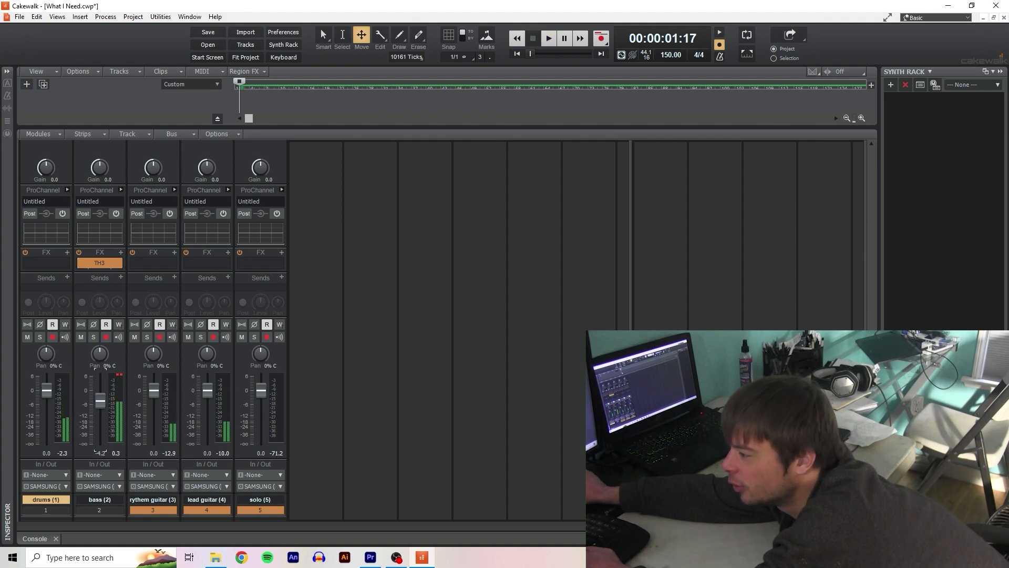
pyautogui.click(98, 400)
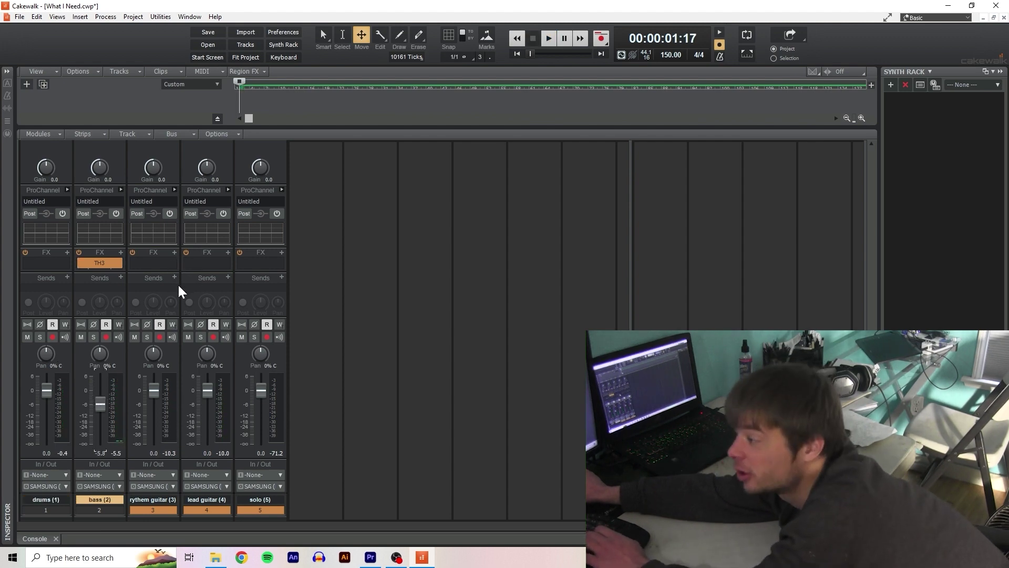
# Step: Insert the TH3 guitar audio effect on the rythem guitar channel
pyautogui.rightClick(175, 257)
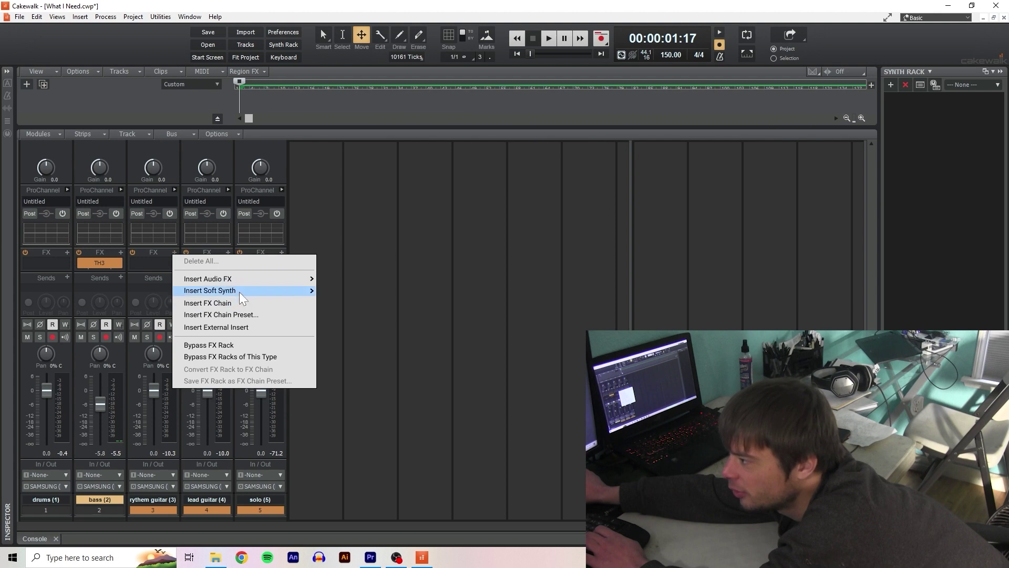
pyautogui.moveTo(252, 279)
pyautogui.moveTo(380, 403)
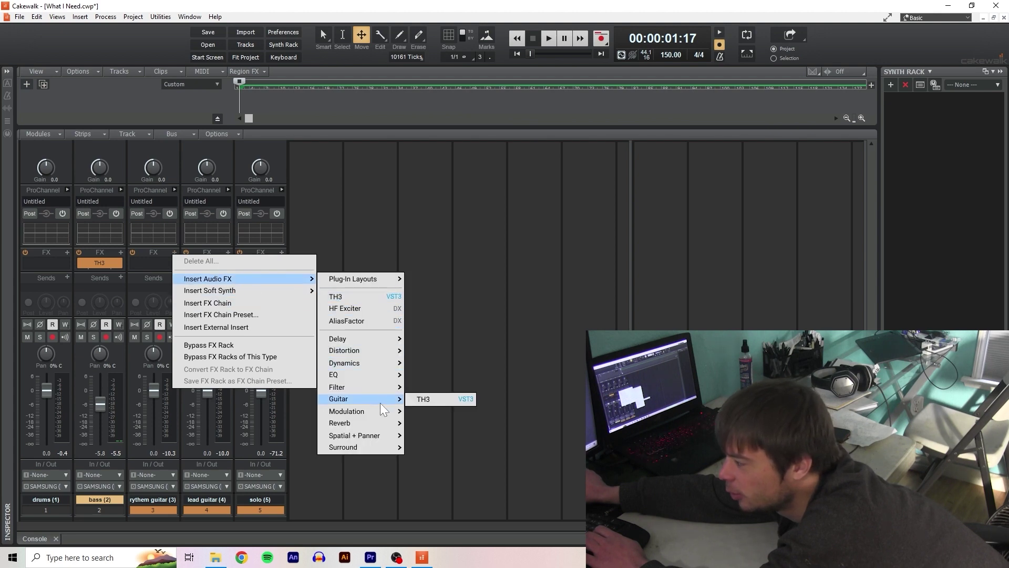
pyautogui.click(438, 400)
# Step: Build the rythem guitar's TH3 rig from the Modern (US) CH3 amp in Modern mode and the 4x12 Modern (US) cabinet, and close the effect window
pyautogui.moveTo(749, 200); pyautogui.dragTo(533, 216)
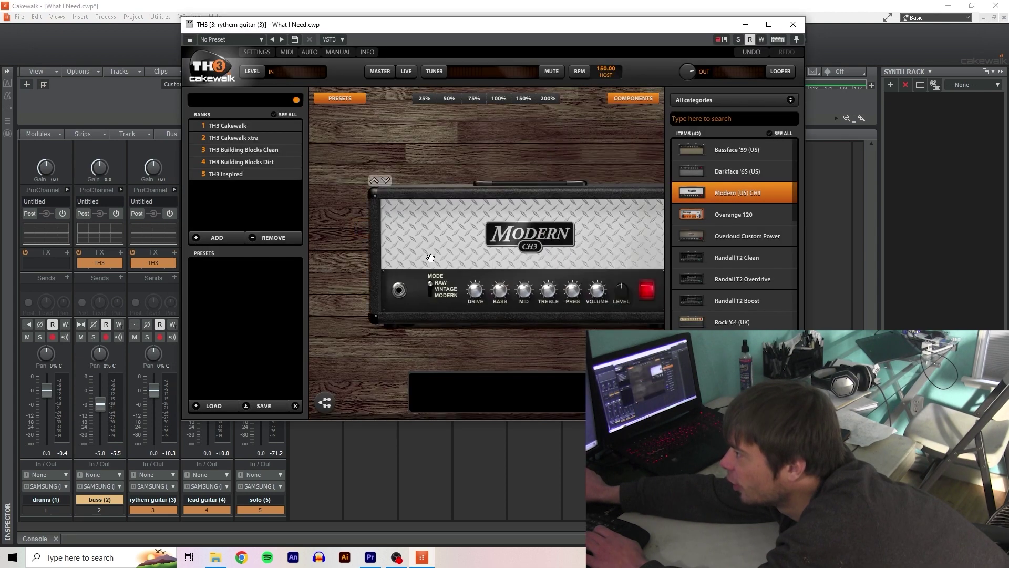
pyautogui.moveTo(581, 160); pyautogui.dragTo(522, 164)
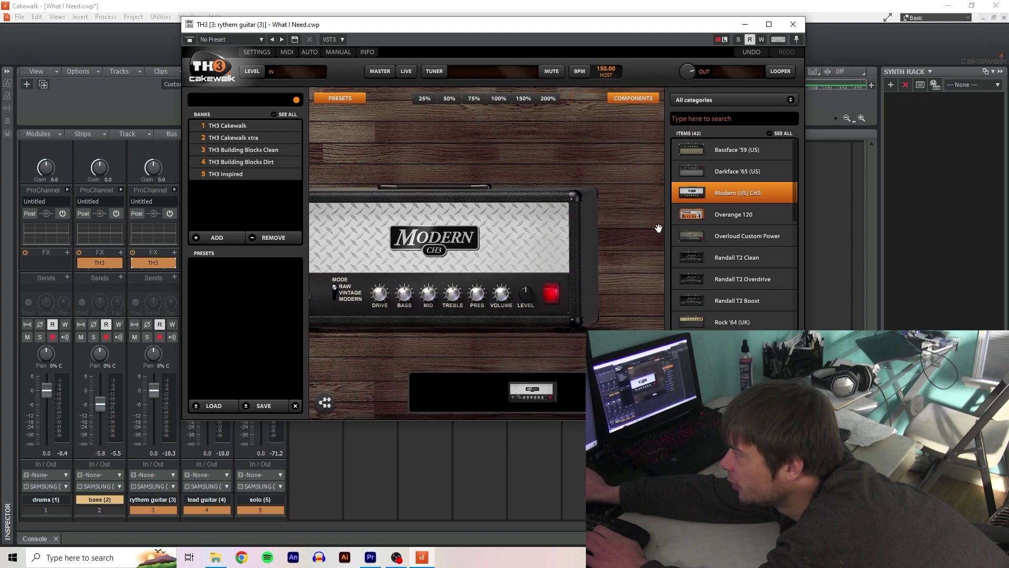
pyautogui.scroll(-5, 689, 235)
pyautogui.moveTo(747, 246); pyautogui.dragTo(651, 196)
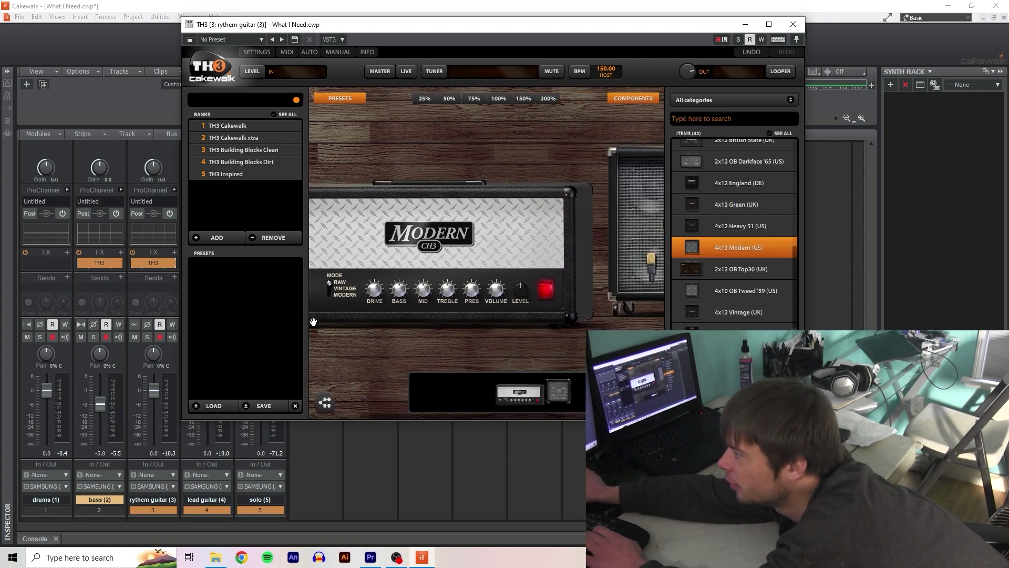
pyautogui.click(329, 295)
pyautogui.click(793, 24)
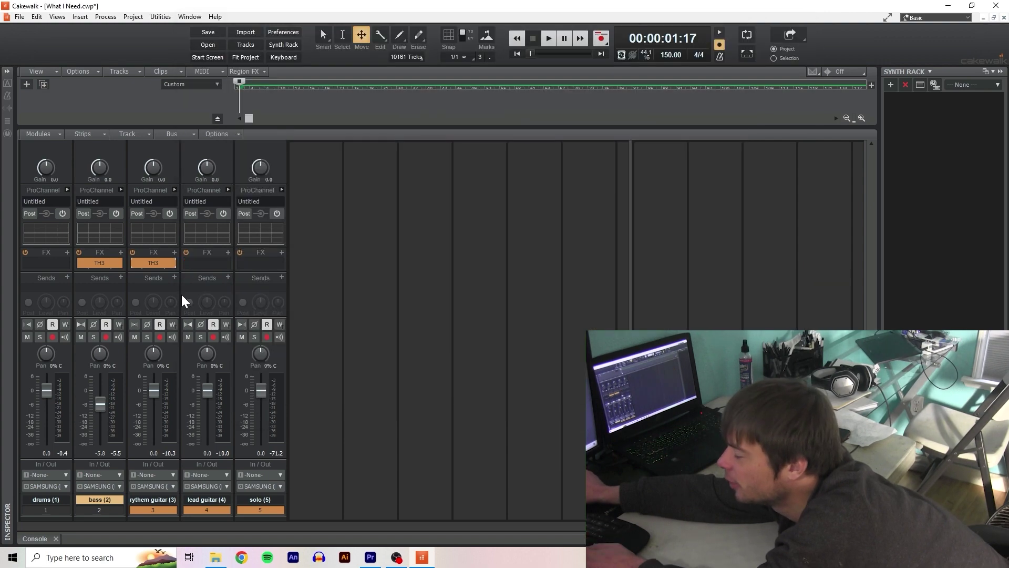
# Step: Play back the mix and lower the rythem guitar channel's volume to about -3.5 dB
pyautogui.press('space')
pyautogui.scroll(-4, 147, 389)
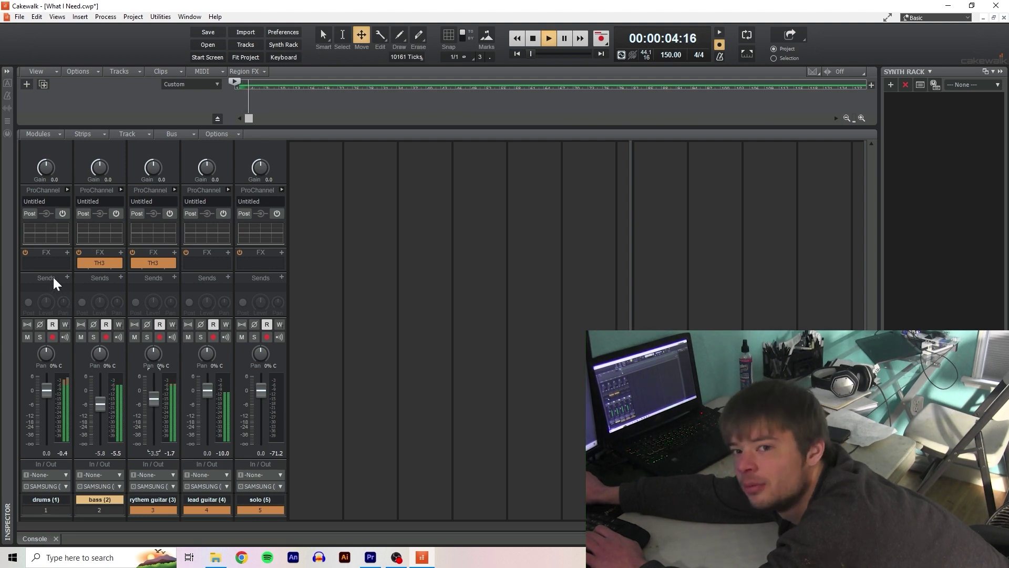
pyautogui.press('space')
# Step: Insert TH3 on the lead guitar channel and lower the lead guitar's volume to about -2.1 dB while the mix plays
pyautogui.click(229, 253)
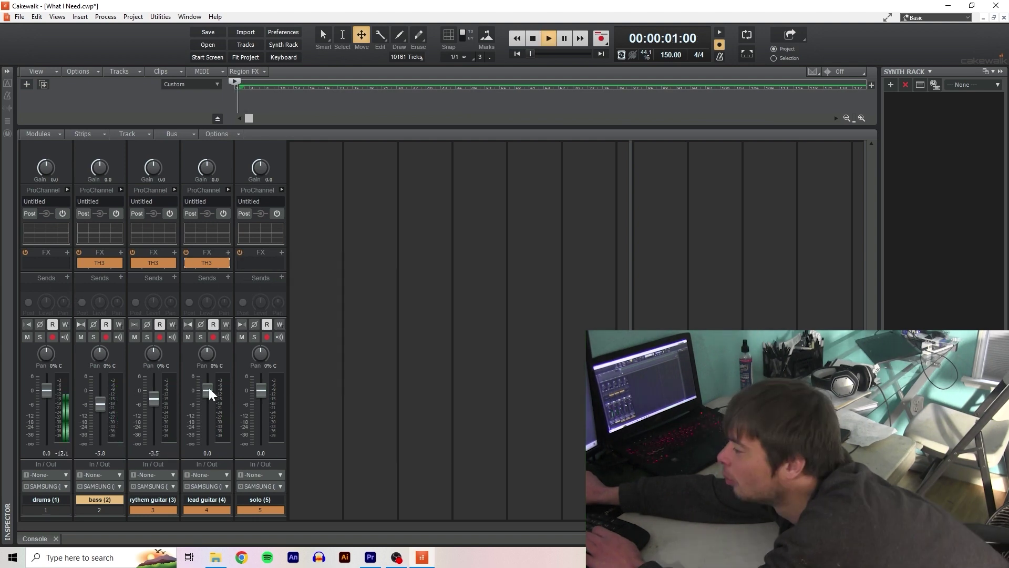
pyautogui.moveTo(208, 390); pyautogui.dragTo(208, 393)
pyautogui.scroll(-1, 207, 389)
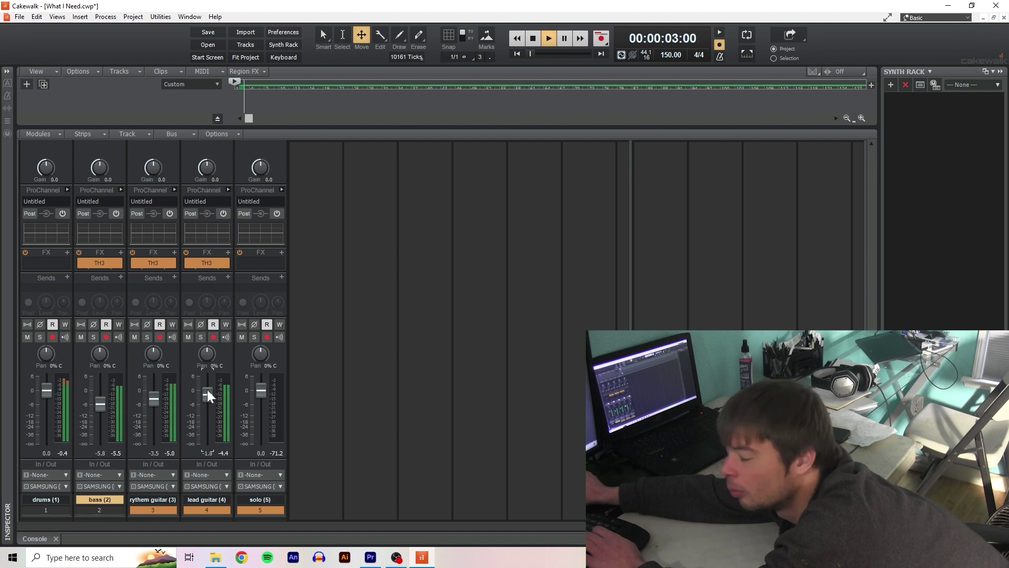
pyautogui.press('space')
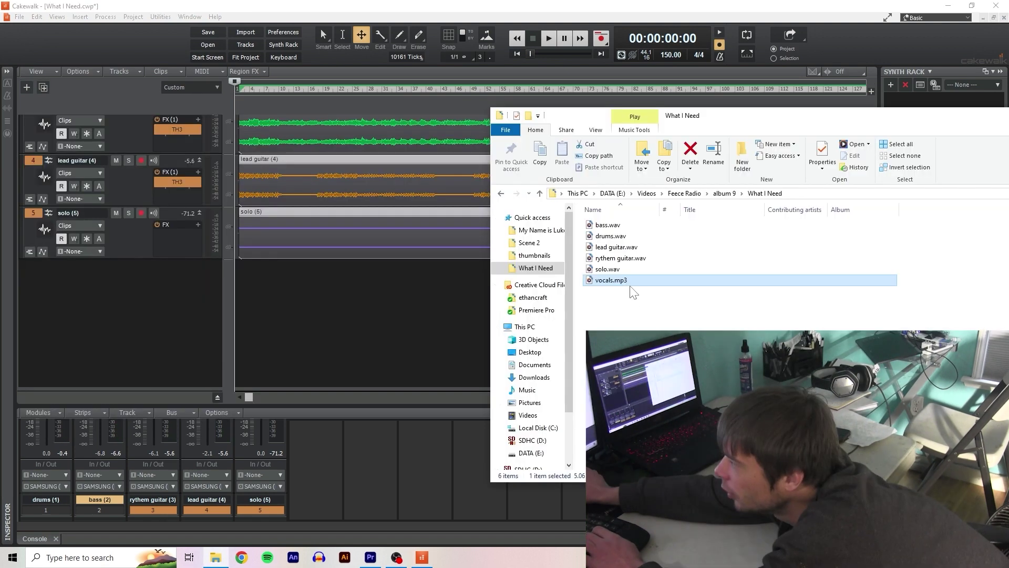
# Step: Import vocals.mp3 as a new track below the solo track and enlarge the Console view to show the channel strips
pyautogui.moveTo(631, 287); pyautogui.dragTo(153, 289)
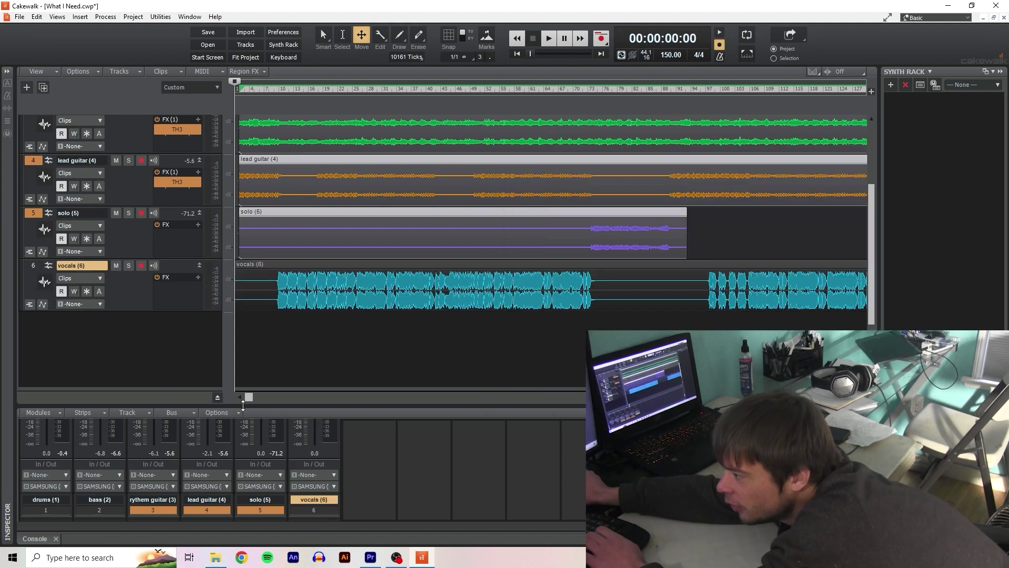
pyautogui.moveTo(247, 404); pyautogui.dragTo(306, 145)
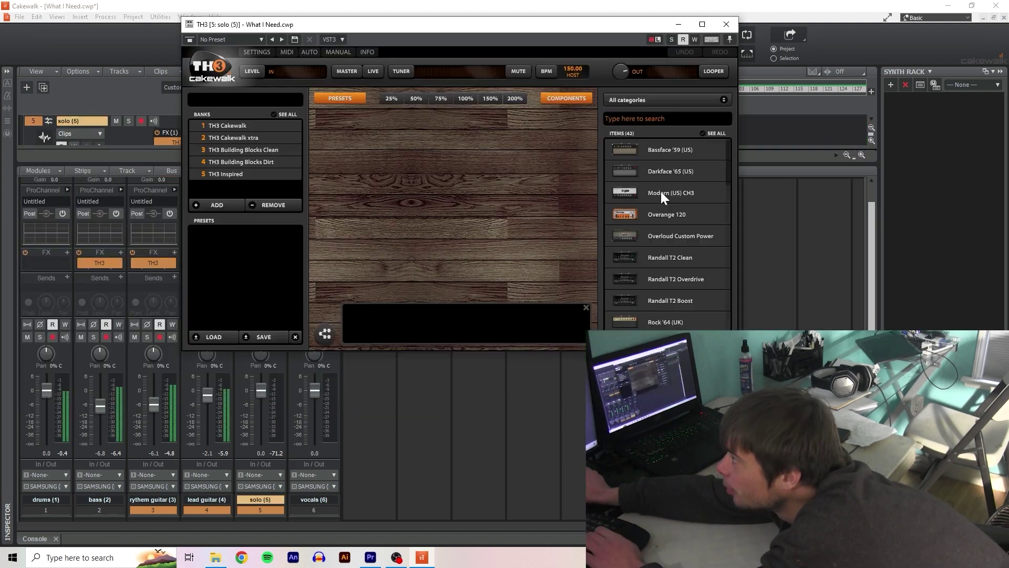
# Step: Add the Modern (US) CH3 amp to the TH3 rig on the solo channel
pyautogui.moveTo(661, 191); pyautogui.dragTo(421, 254)
pyautogui.click(416, 265)
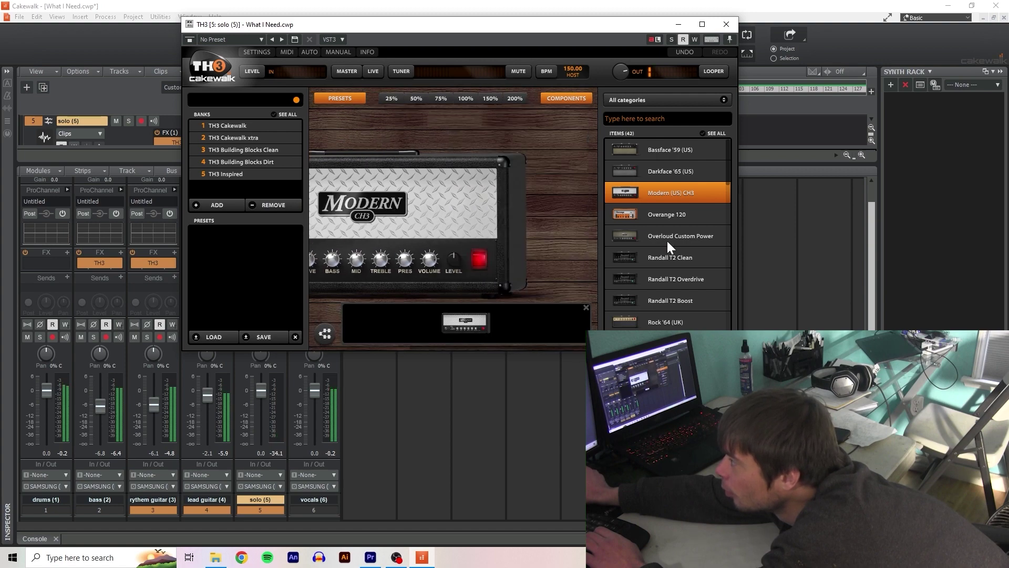
pyautogui.click(125, 379)
pyautogui.click(126, 371)
pyautogui.rightClick(125, 371)
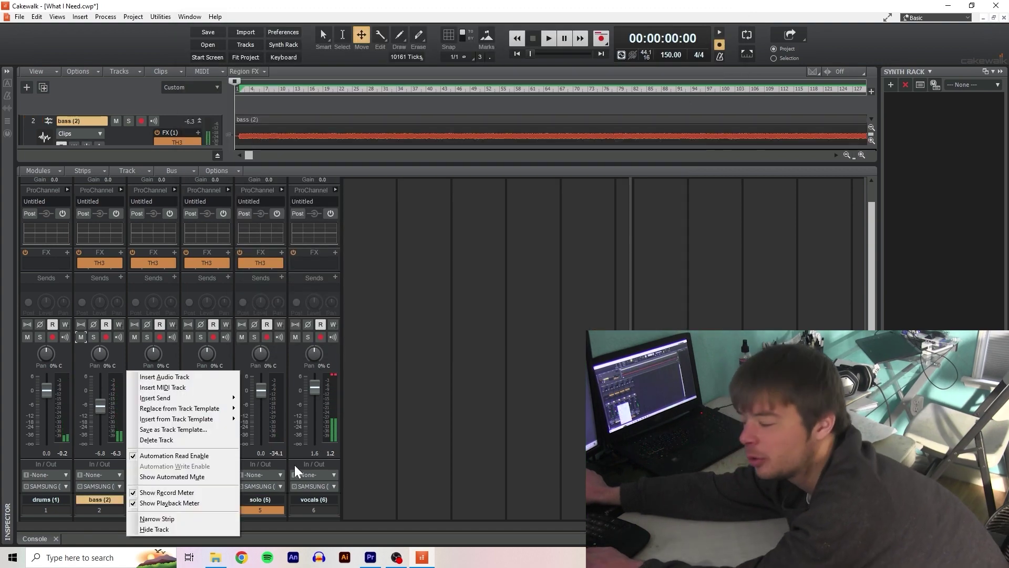
pyautogui.click(393, 399)
# Step: Rebalance the mix during playback, lowering bass to about -8.1, rythem guitar to -6.6, lead guitar to -3.5 and vocals to 0.8 dB
pyautogui.moveTo(314, 389)
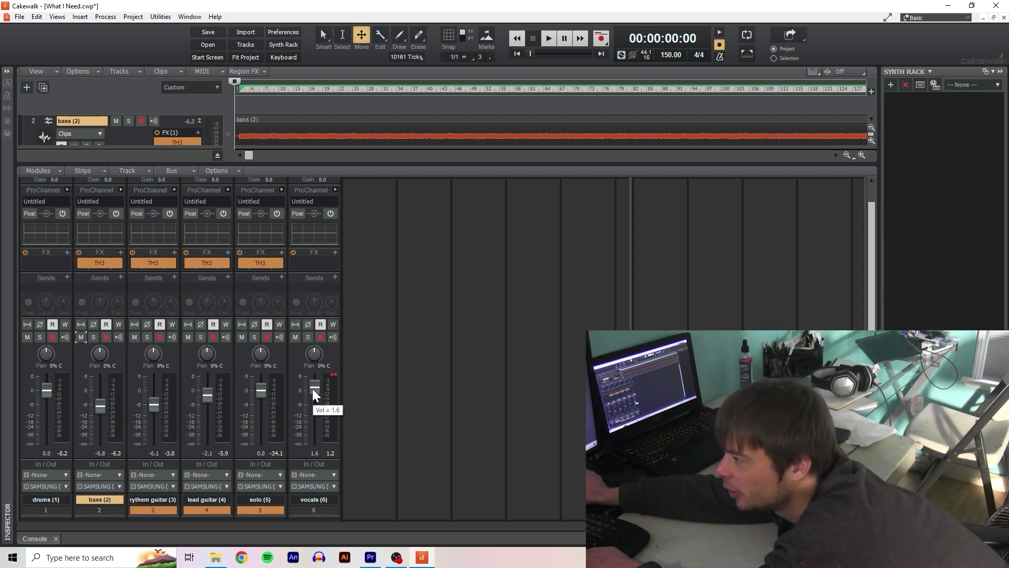
pyautogui.press('space')
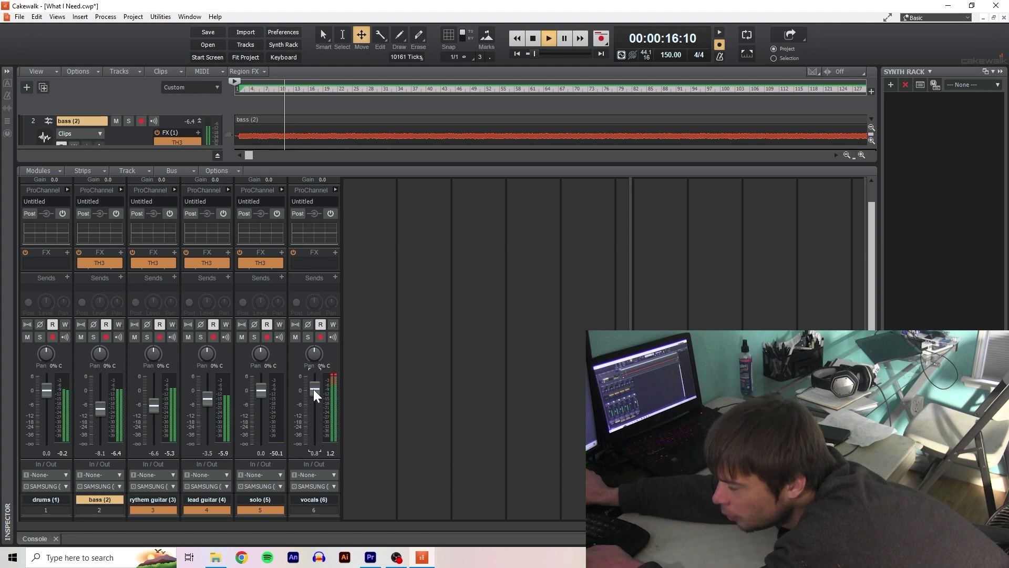